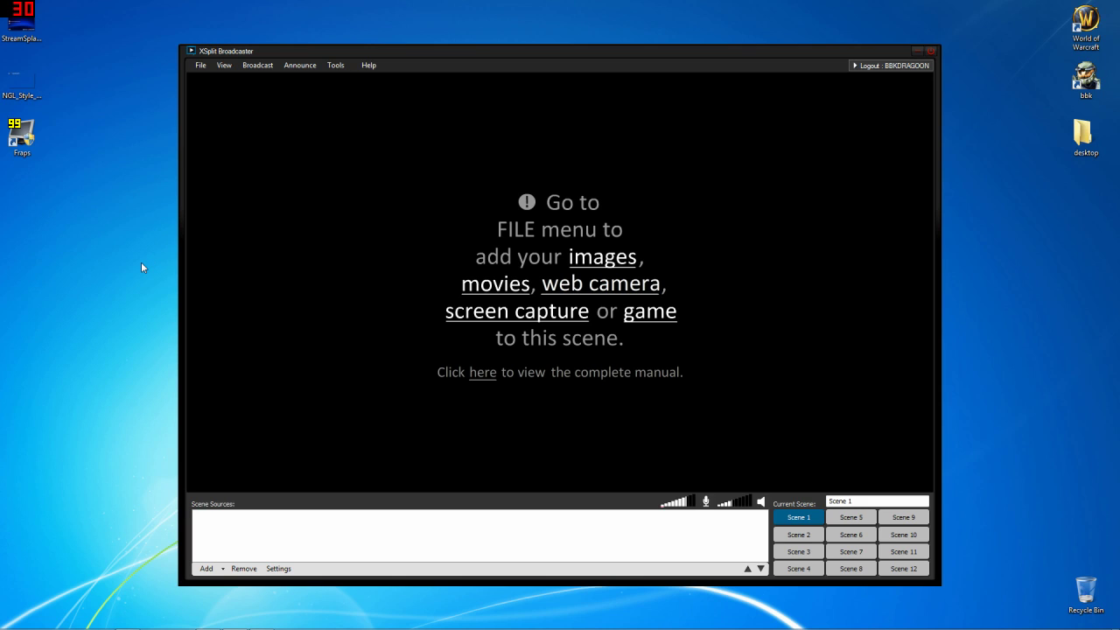
Bring the Opera window with the Twitch Broadcaster Dashboard in front of XSplit.
mouse_move(79, 628)
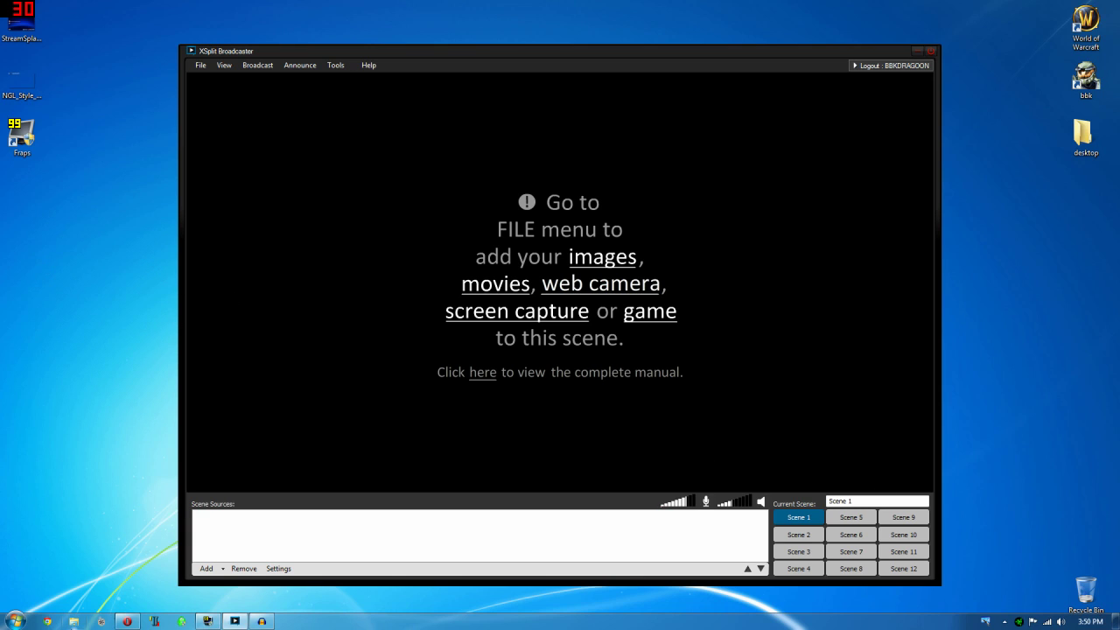
click(127, 621)
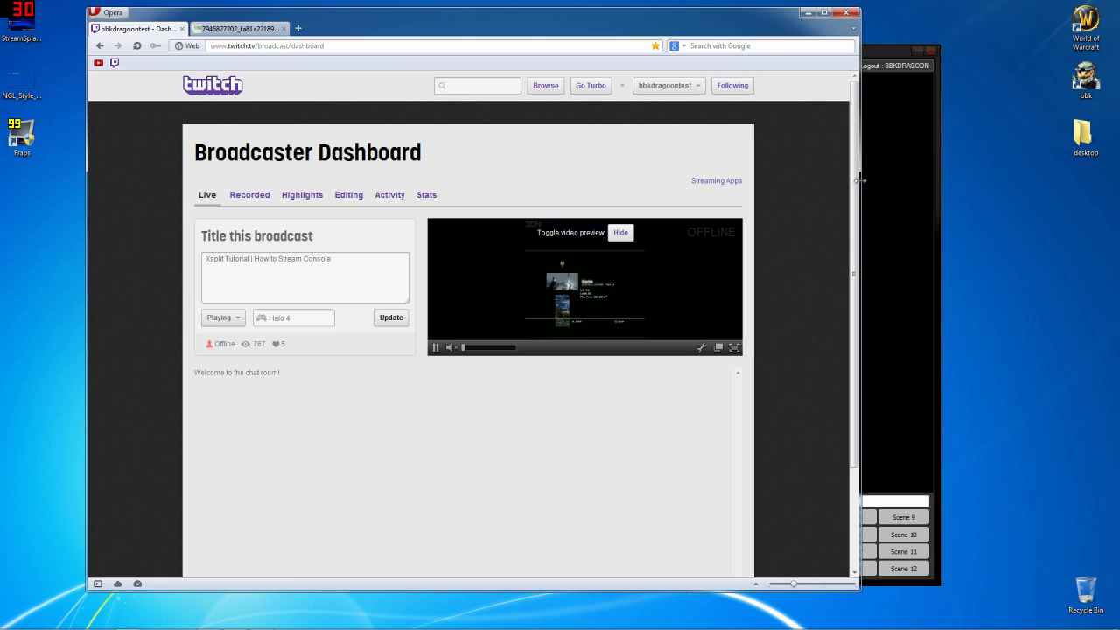
Reload the Twitch Broadcaster Dashboard from the account menu's Dashboard item.
scroll(835, 255, down, 2)
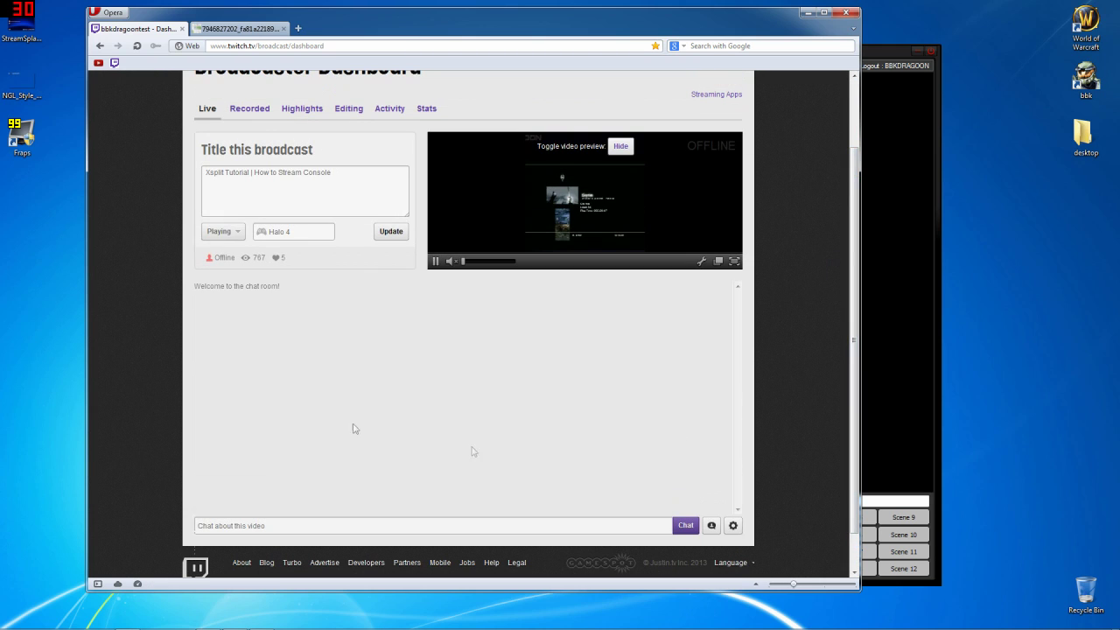
click(262, 525)
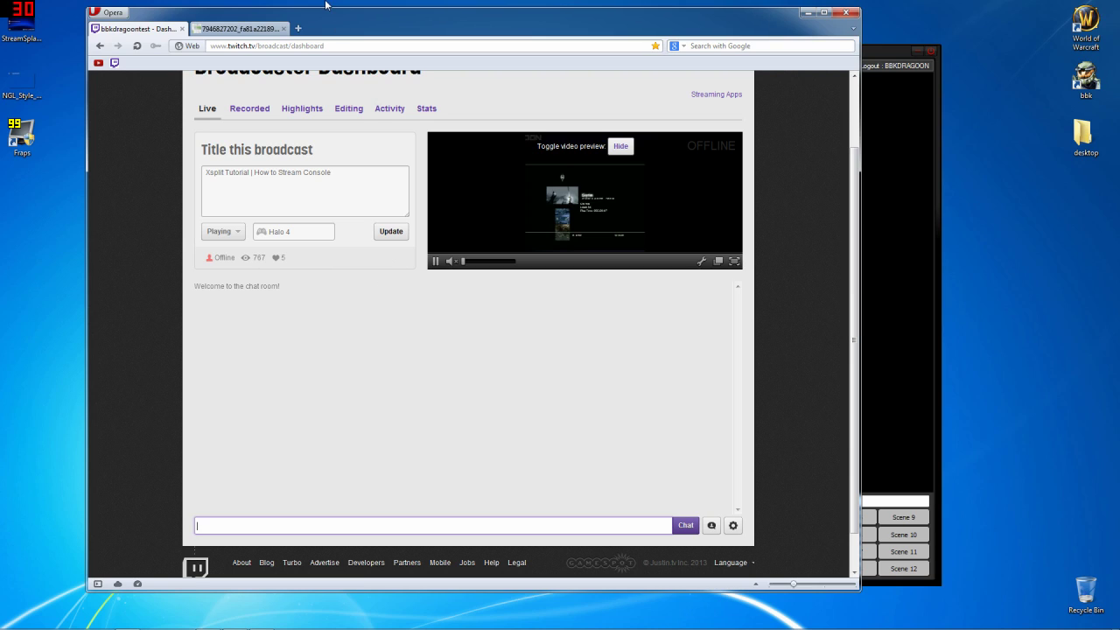
scroll(770, 149, up, 2)
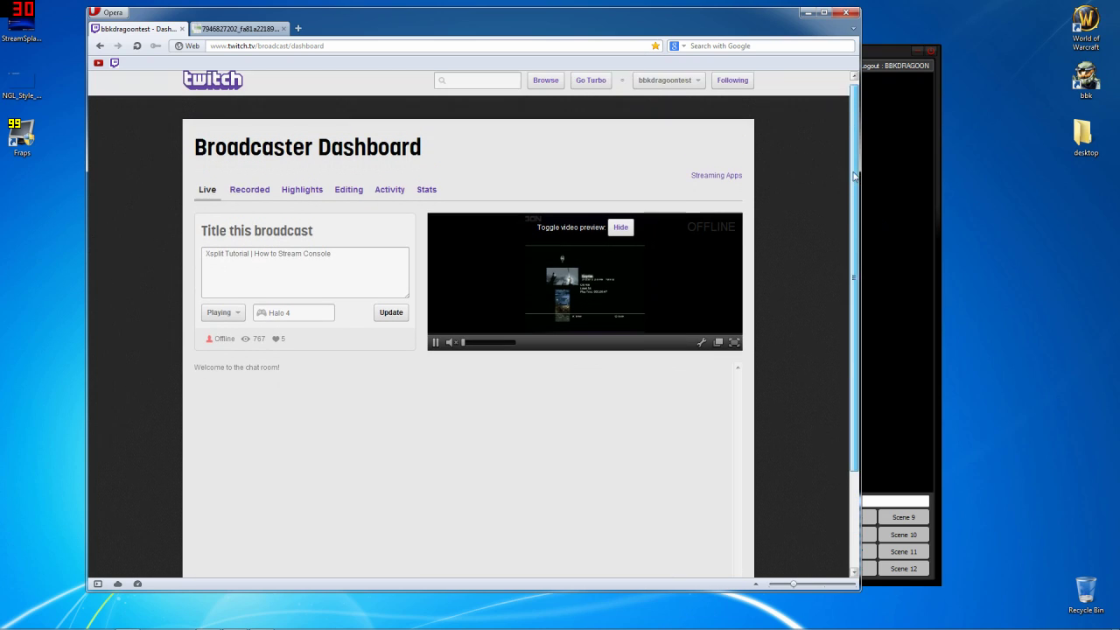
click(674, 91)
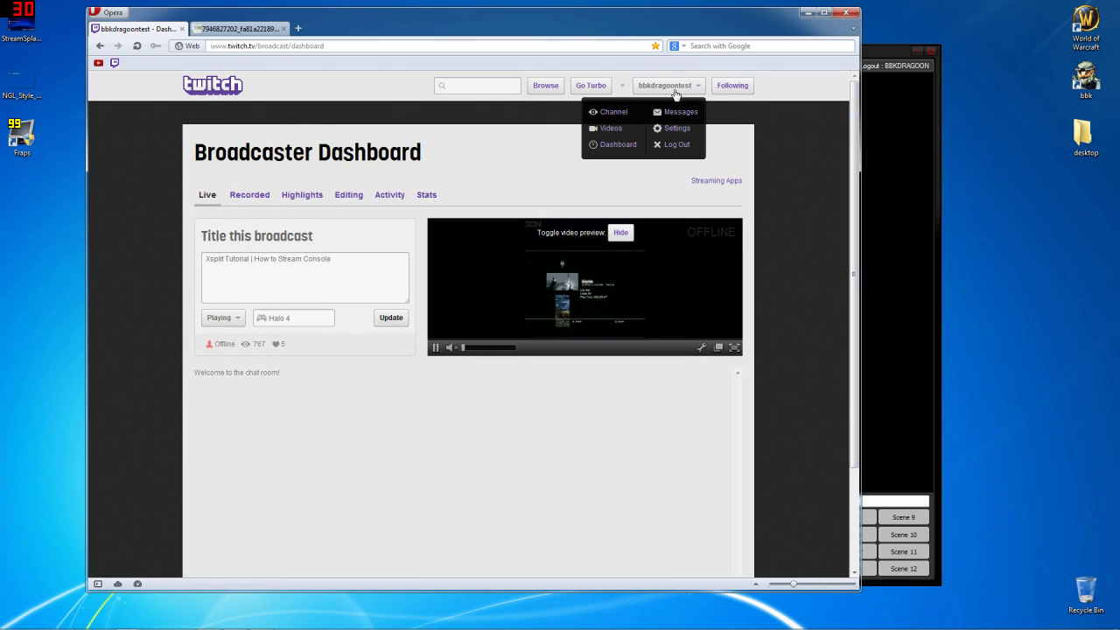
click(620, 146)
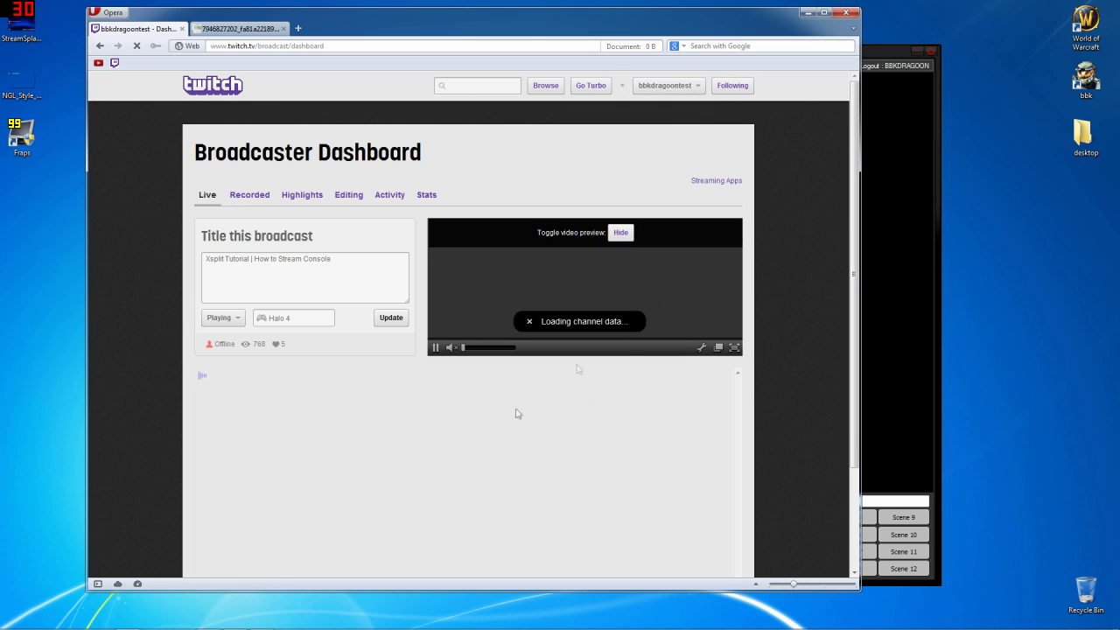
Pause the stream preview and check the Halo 4 game and the broadcast title.
scroll(743, 226, down, 1)
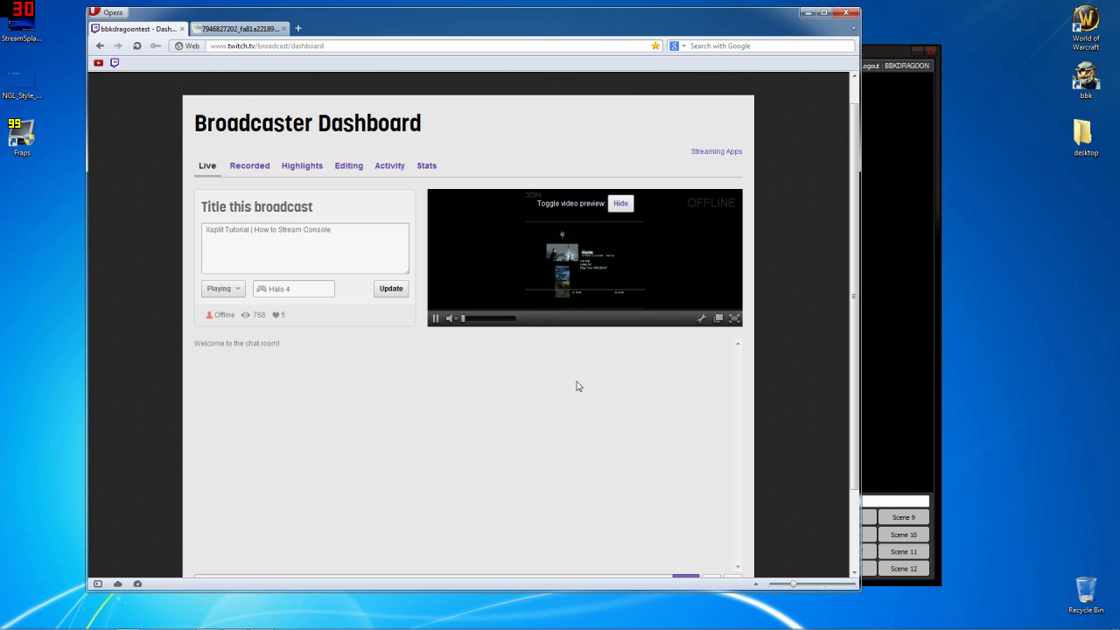
click(434, 319)
click(298, 289)
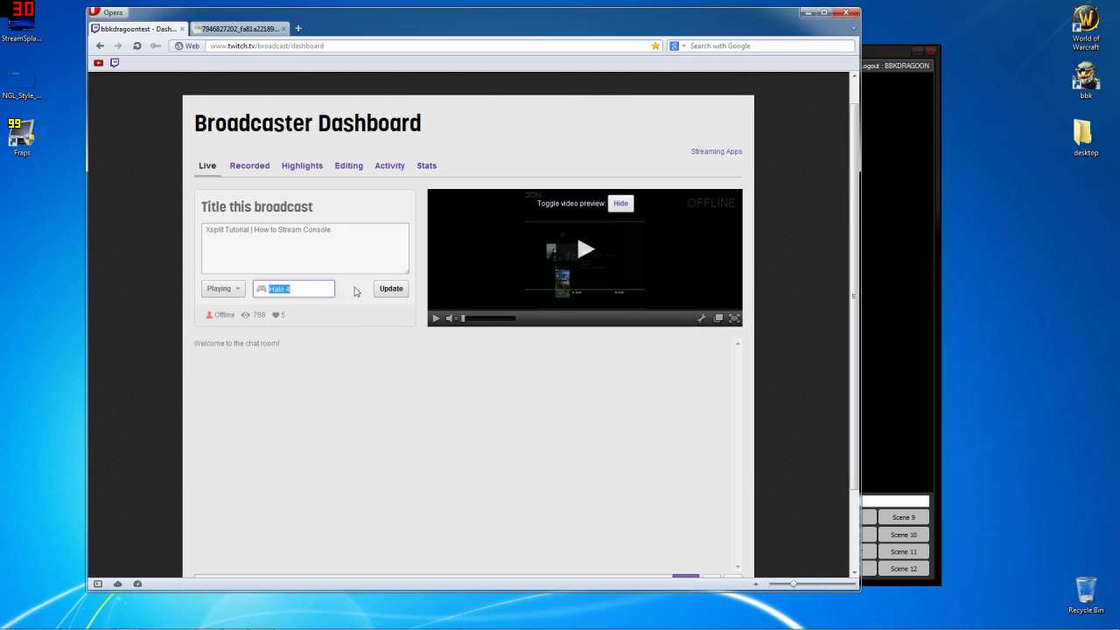
key(shift+Tab)
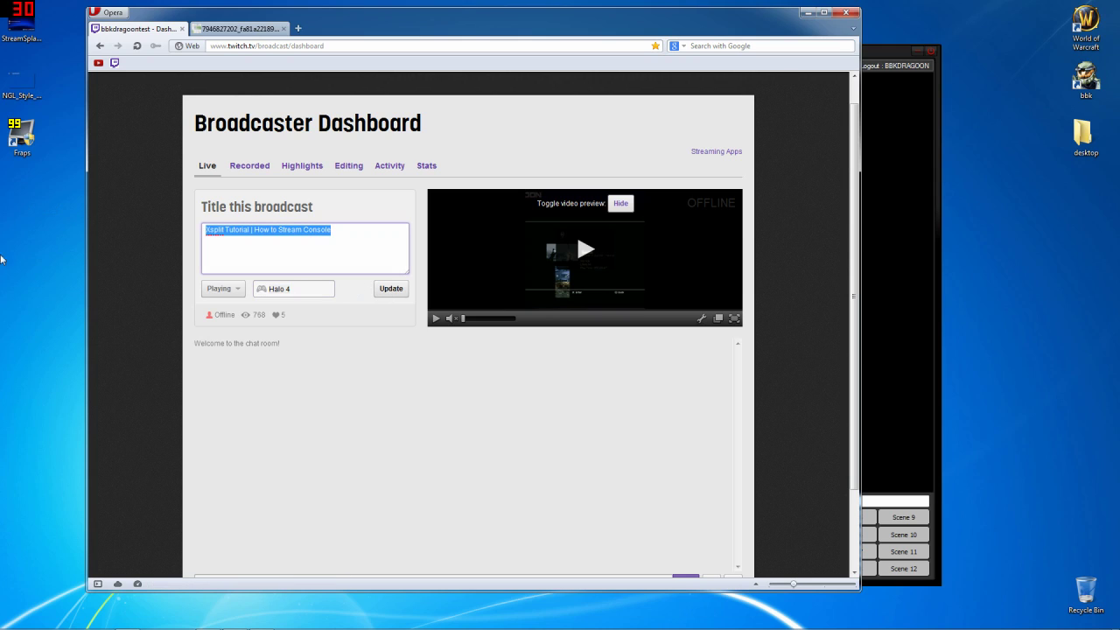
click(331, 230)
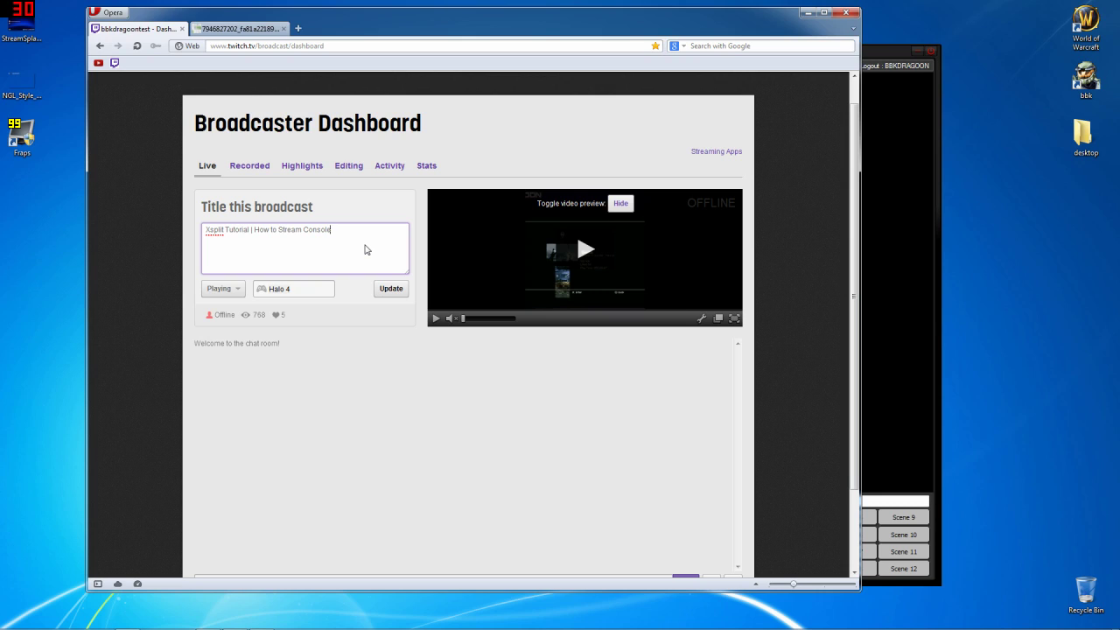
Minimize the browser and open the test Twitch channel's properties from Broadcast > Edit channels.
click(803, 14)
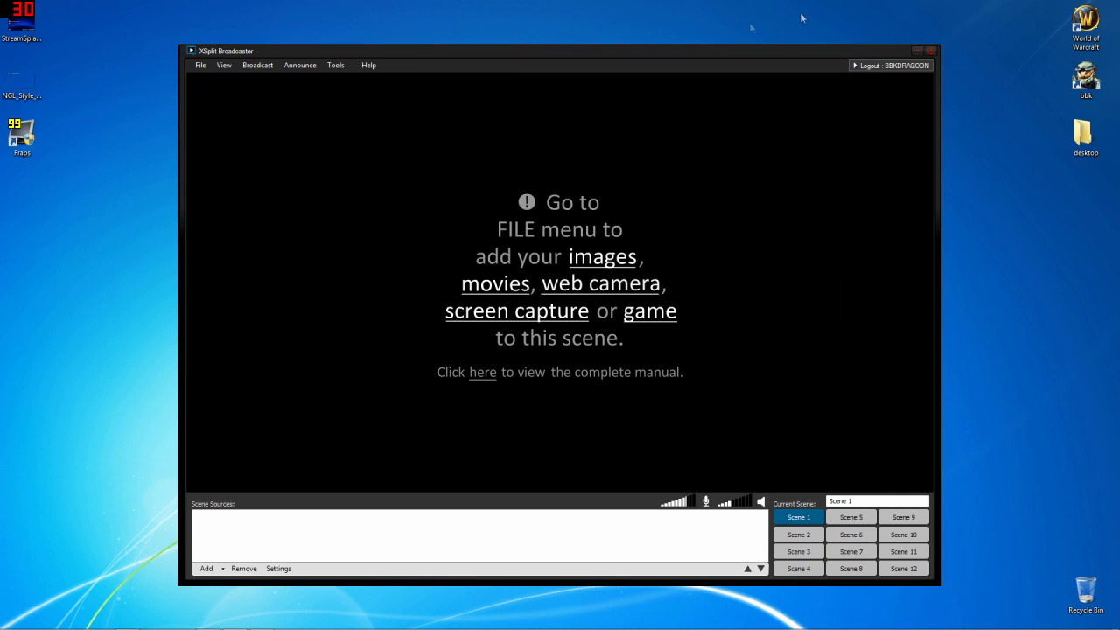
drag(525, 52, 515, 51)
click(263, 65)
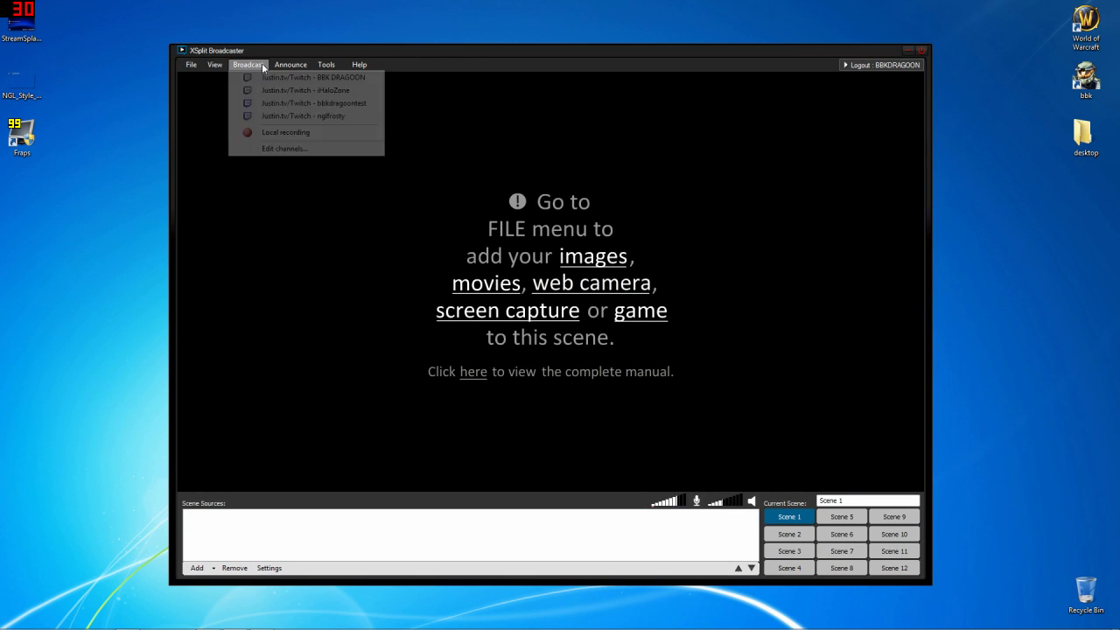
click(284, 148)
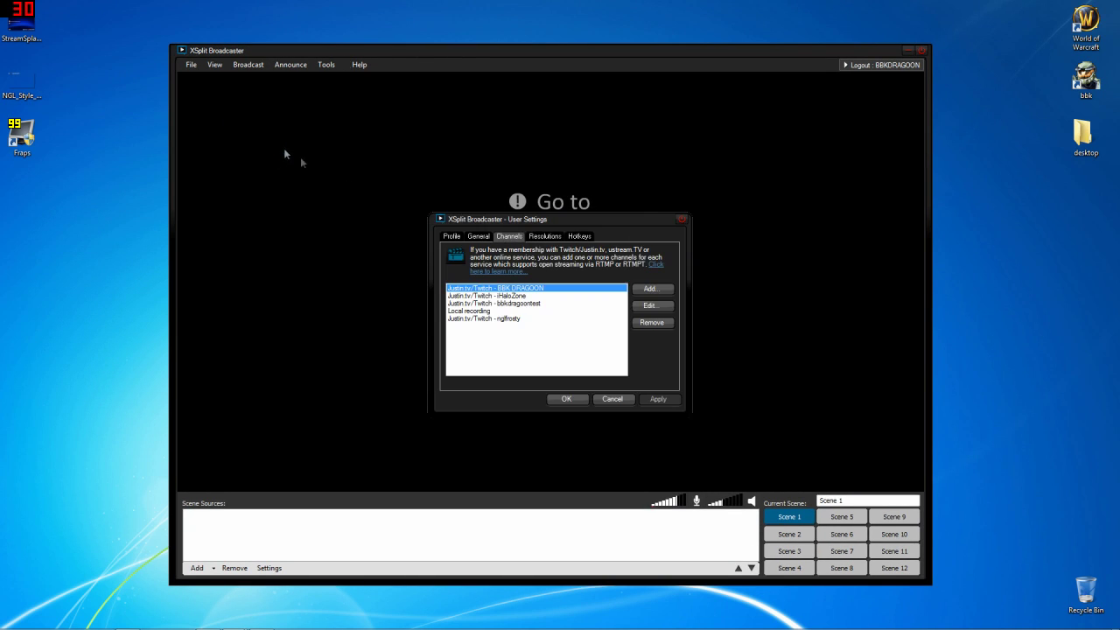
click(502, 303)
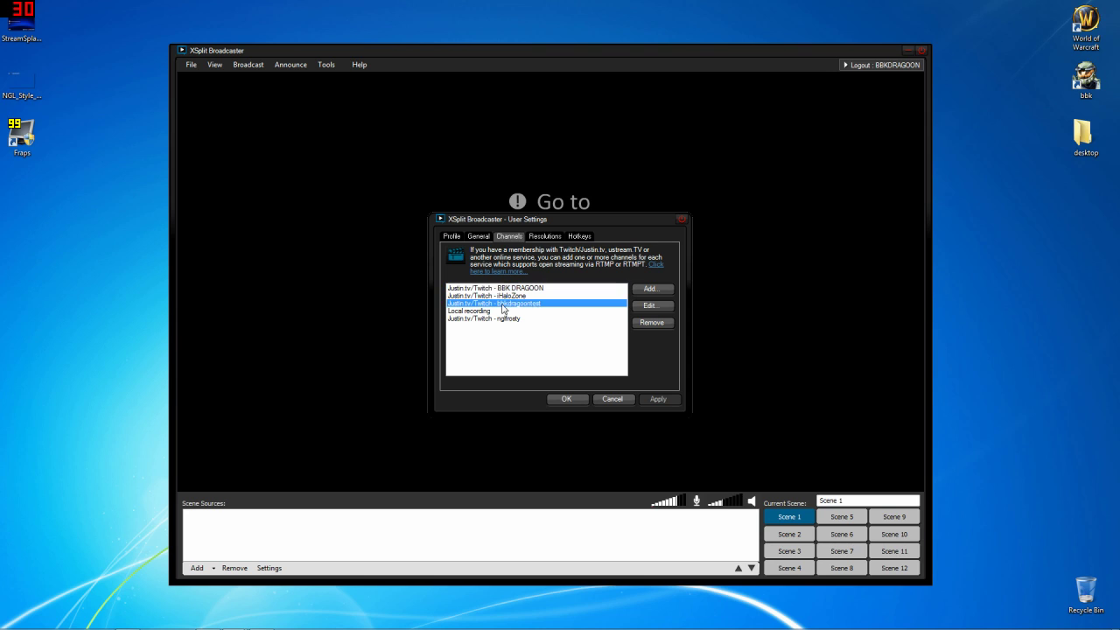
click(667, 308)
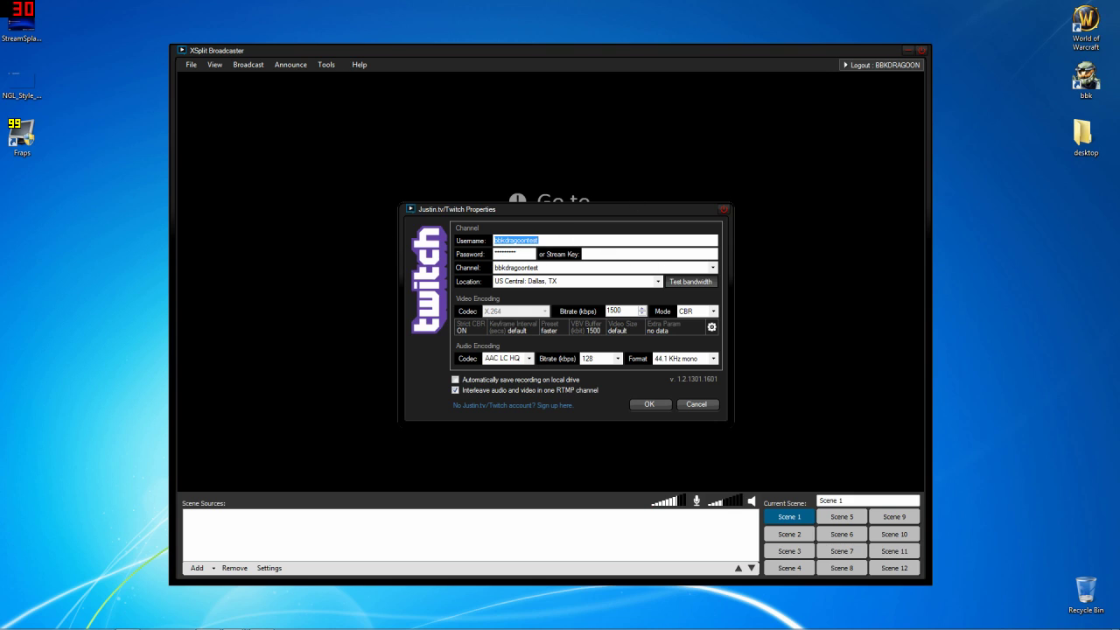
click(516, 254)
Clear the saved password from the Twitch channel's Password field.
key(ctrl+a)
key(BackSpace)
click(604, 253)
Keep US Central: Dallas, TX as ingest location and CBR as encoding mode.
click(658, 281)
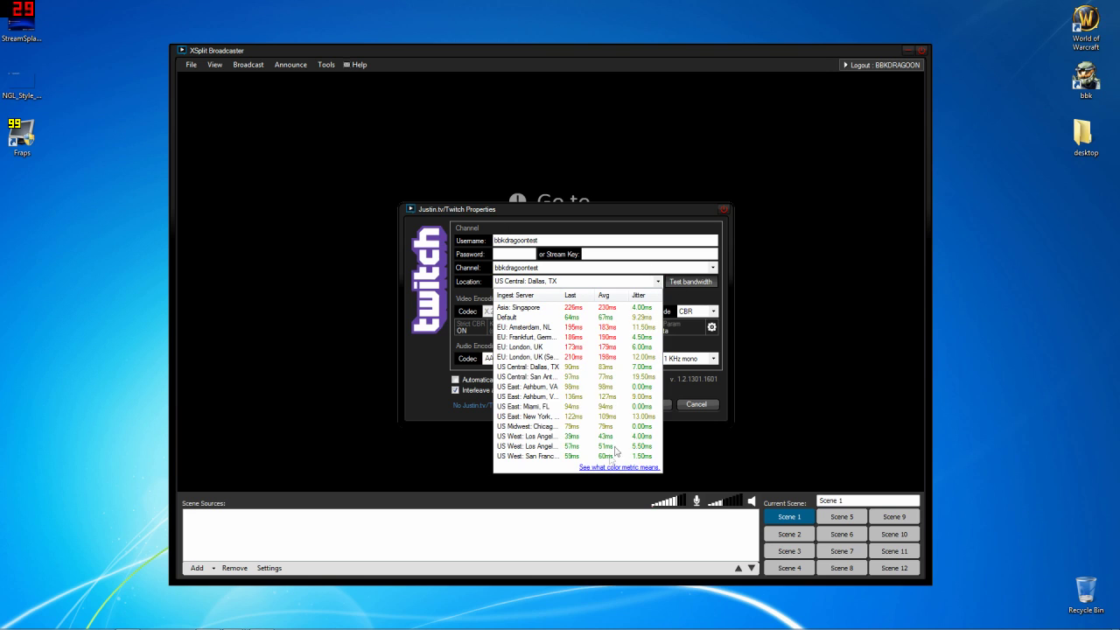
click(657, 282)
click(713, 311)
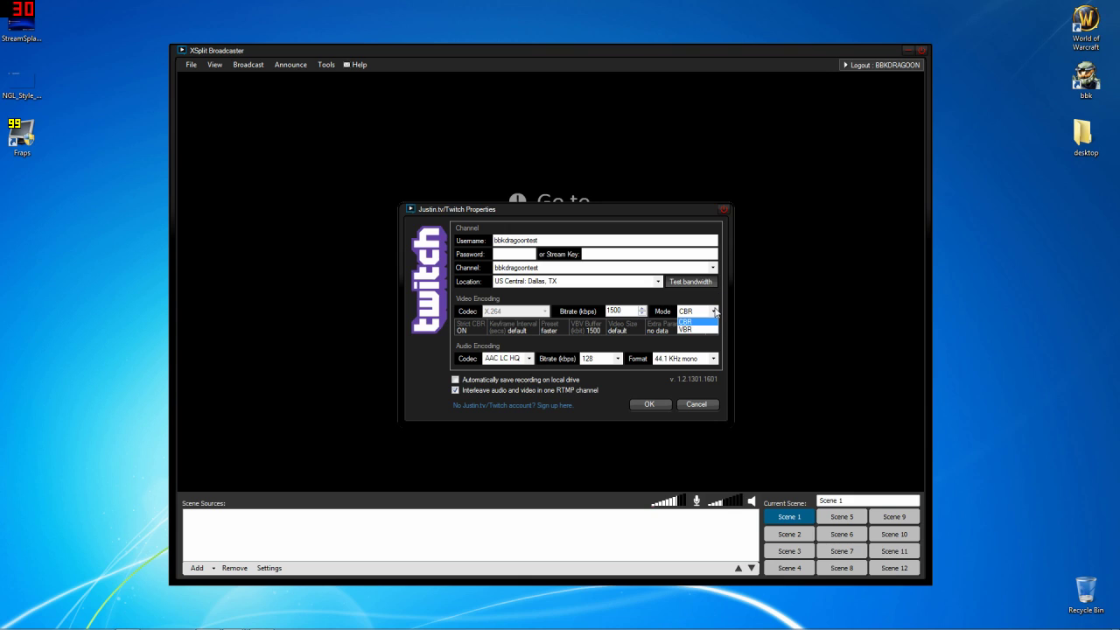
click(715, 312)
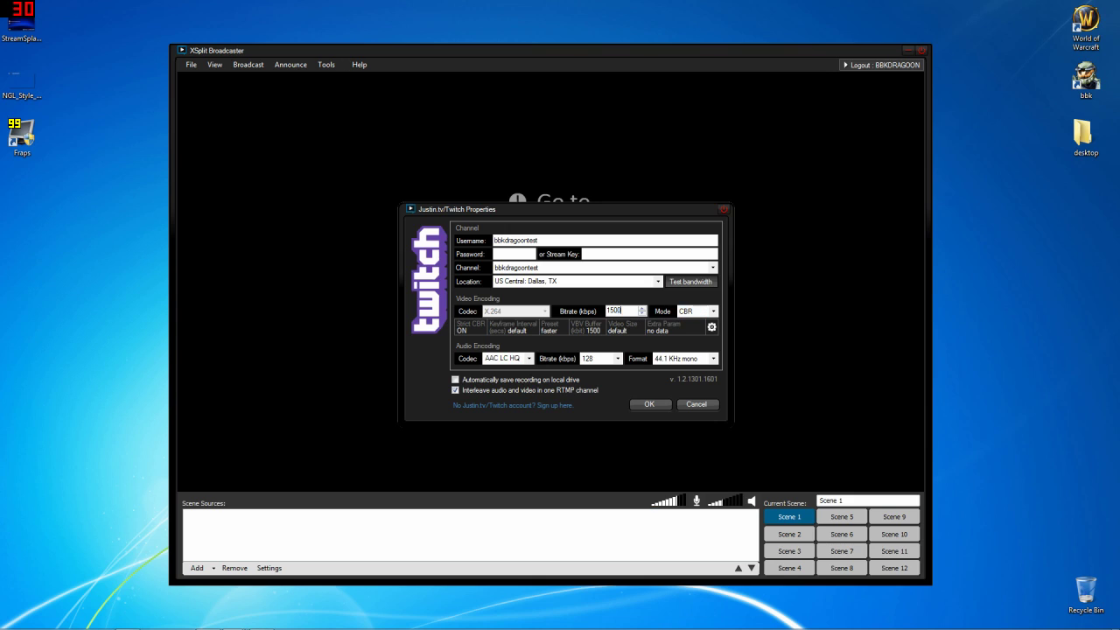
Leave the bitrate at 1500 and open the Video Encoding Setup via the gear icon.
key(shift+Tab)
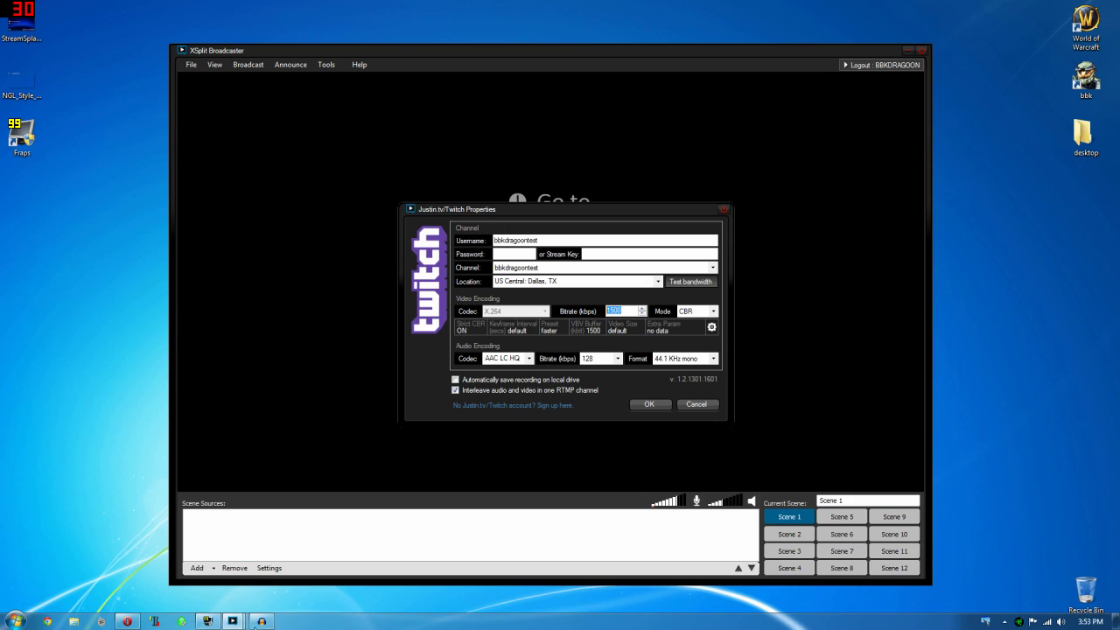
mouse_move(259, 623)
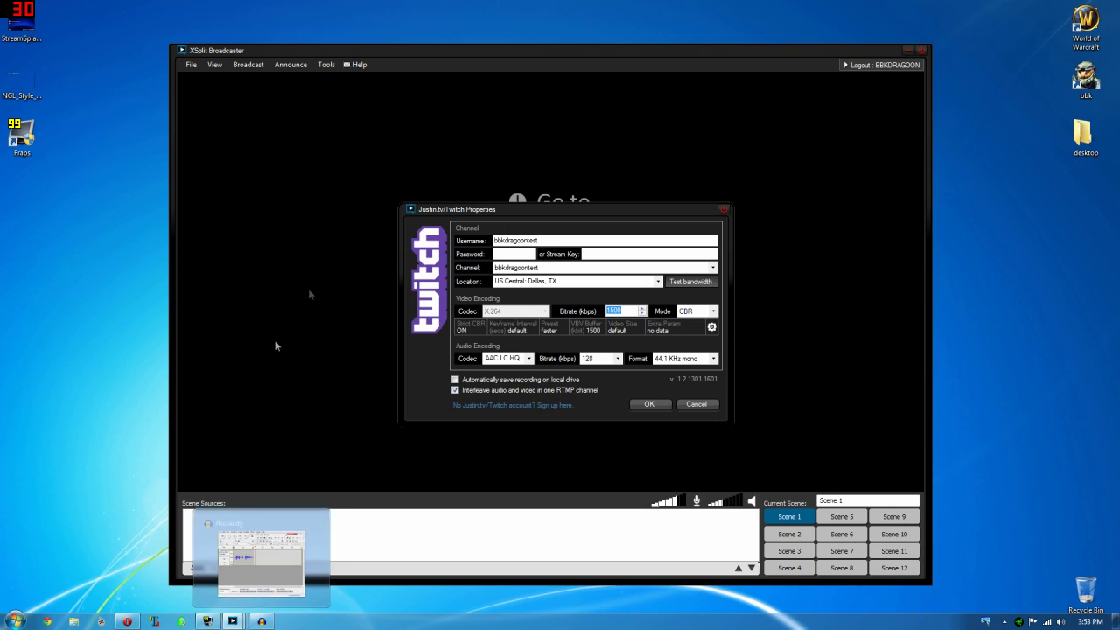
click(712, 328)
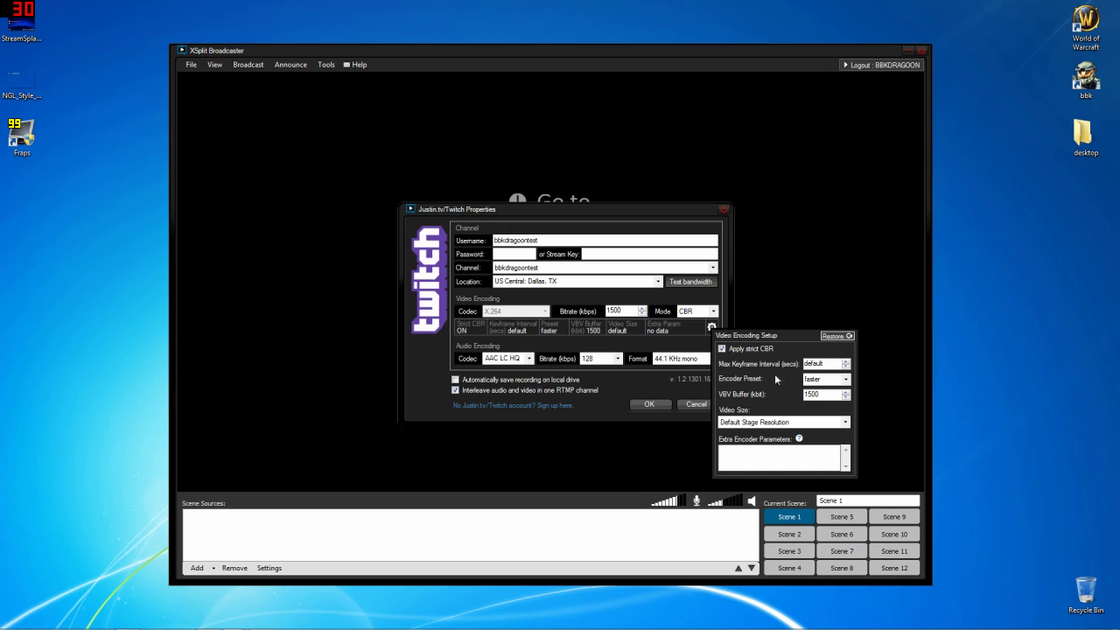
Try the veryfast encoder preset, then set it back to faster.
click(845, 380)
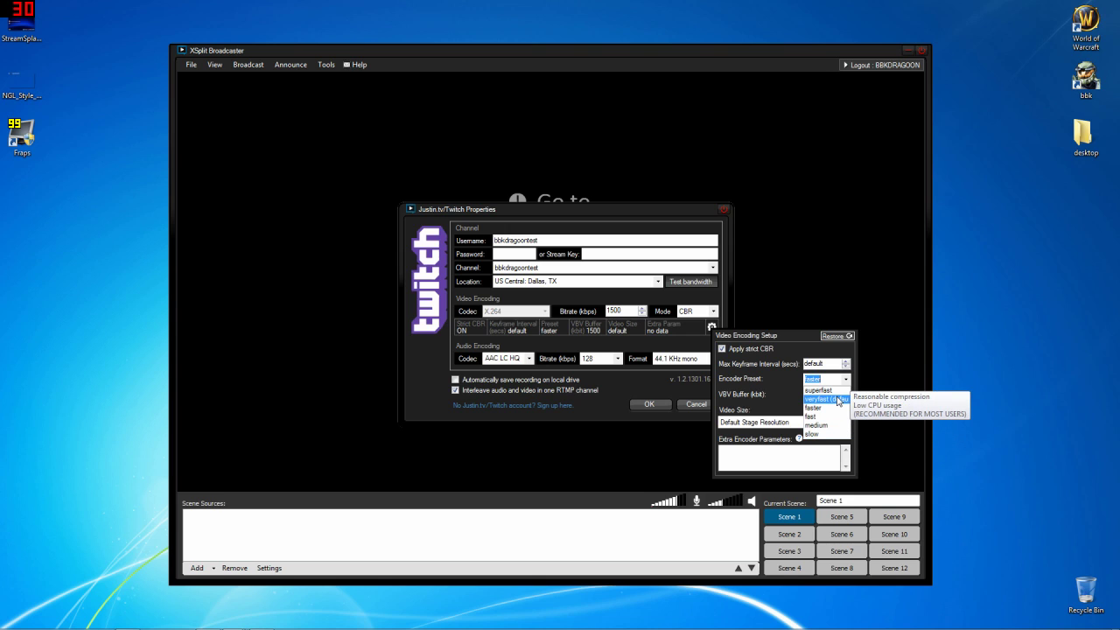
click(836, 403)
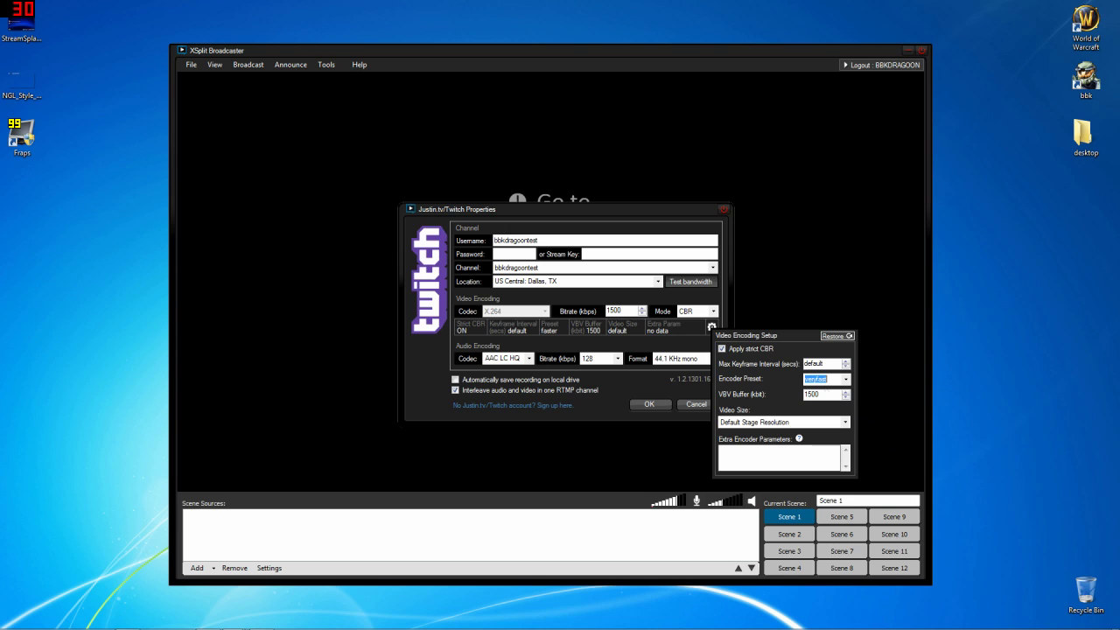
click(846, 380)
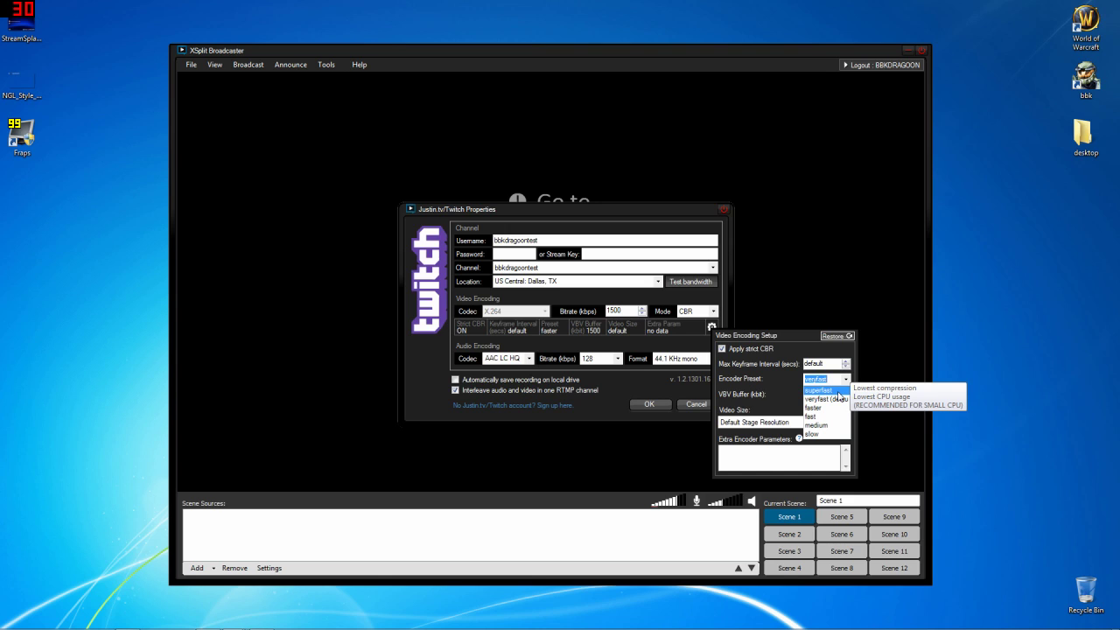
click(830, 409)
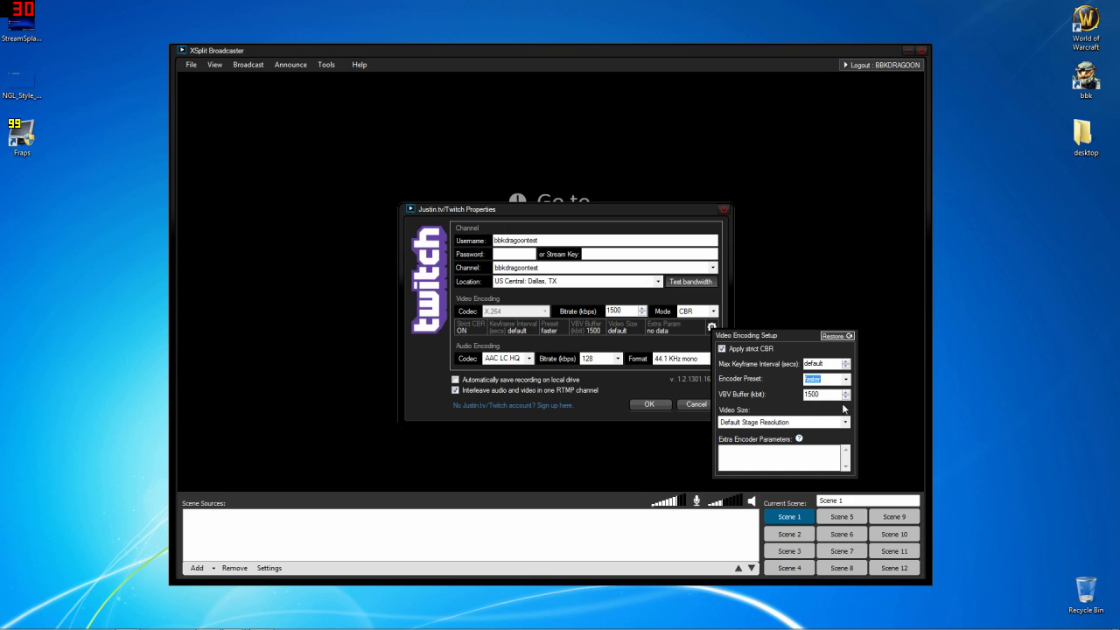
click(634, 313)
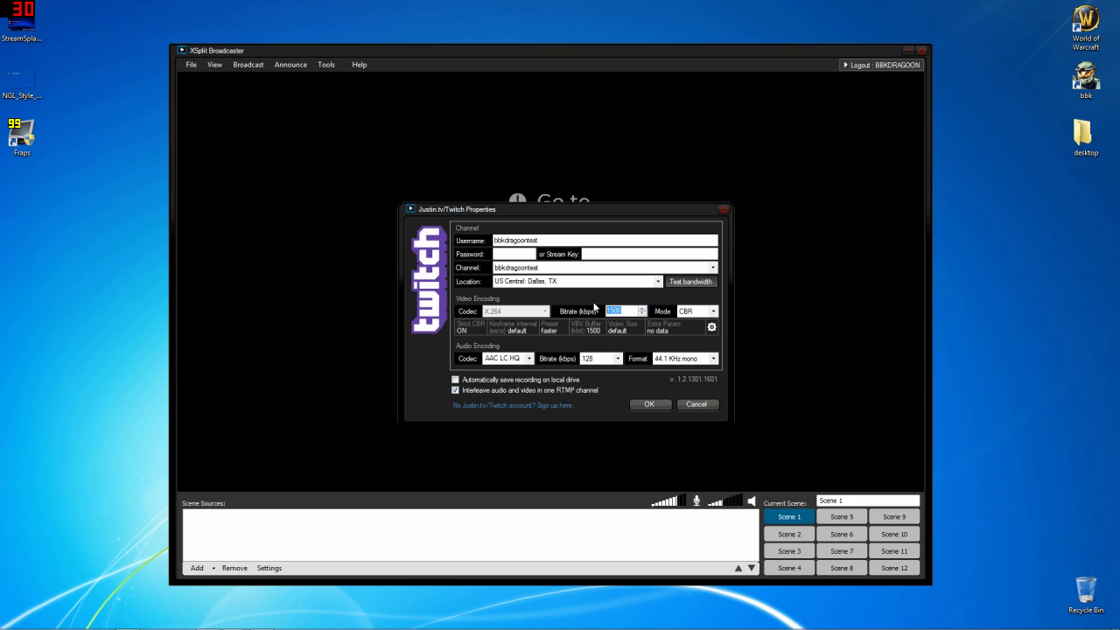
Change the VBV buffer to 3000, then set it to 1500 kbit.
click(597, 331)
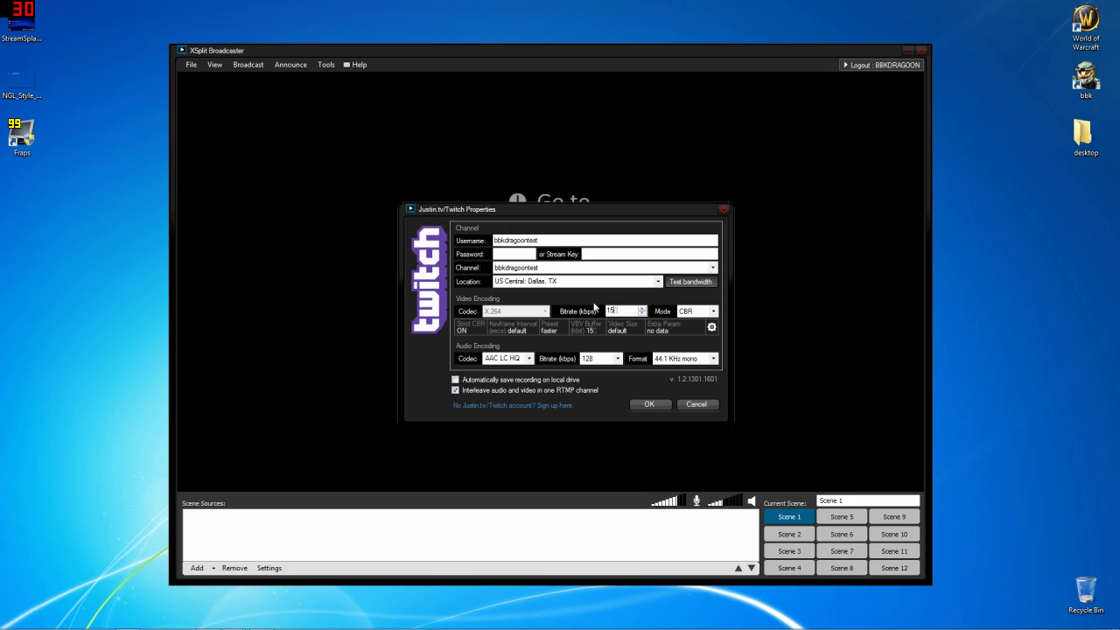
click(711, 327)
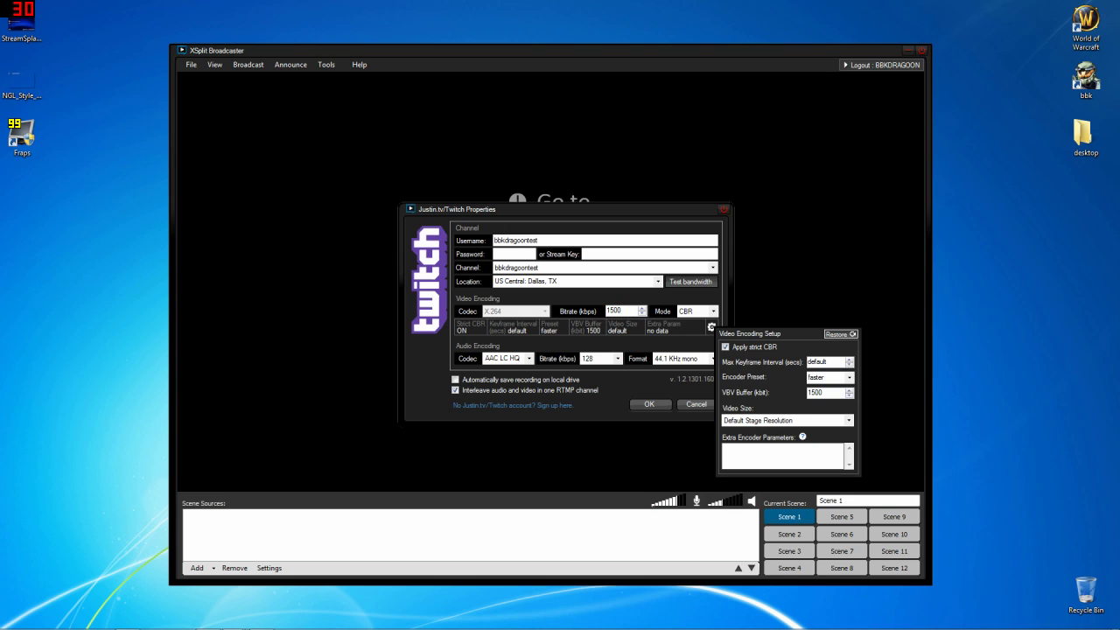
drag(823, 393, 799, 394)
text(300)
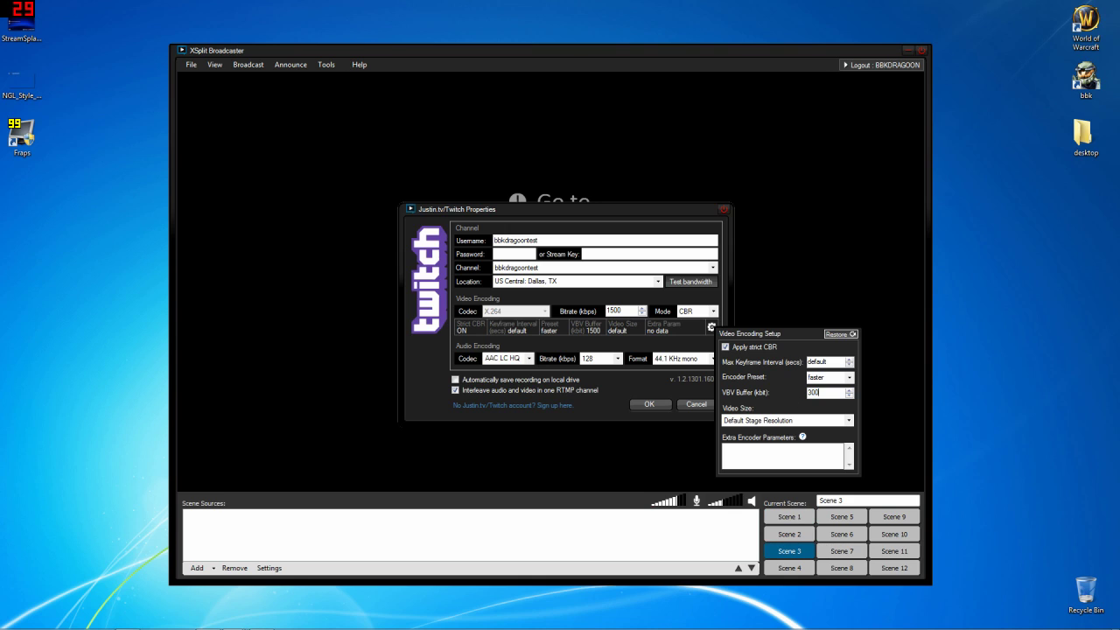
text(0)
click(690, 356)
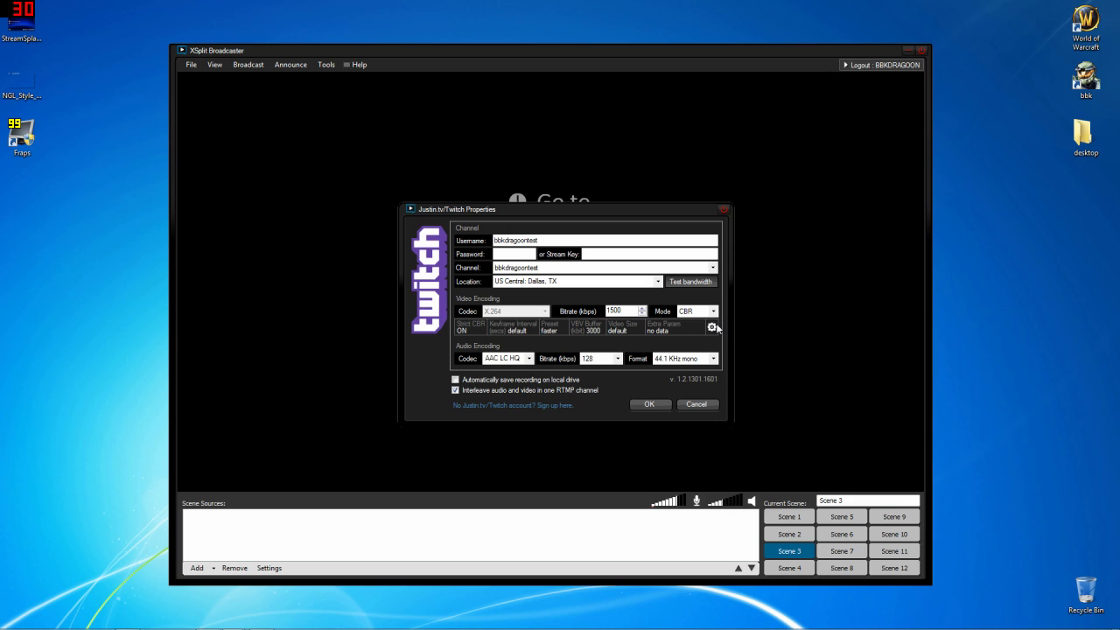
click(711, 327)
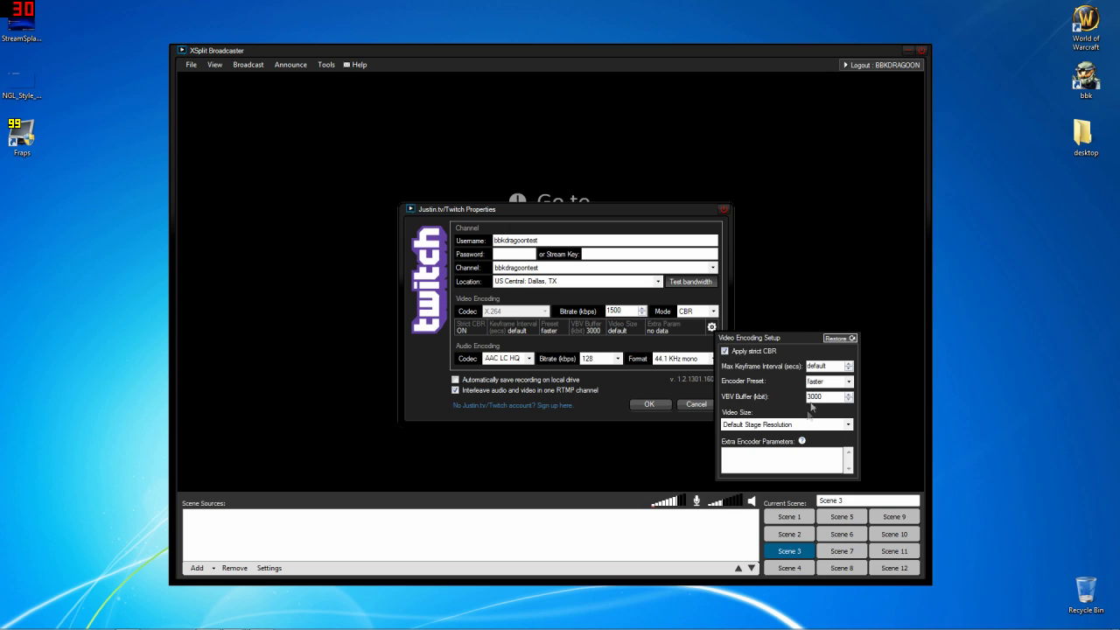
double_click(826, 396)
text(15)
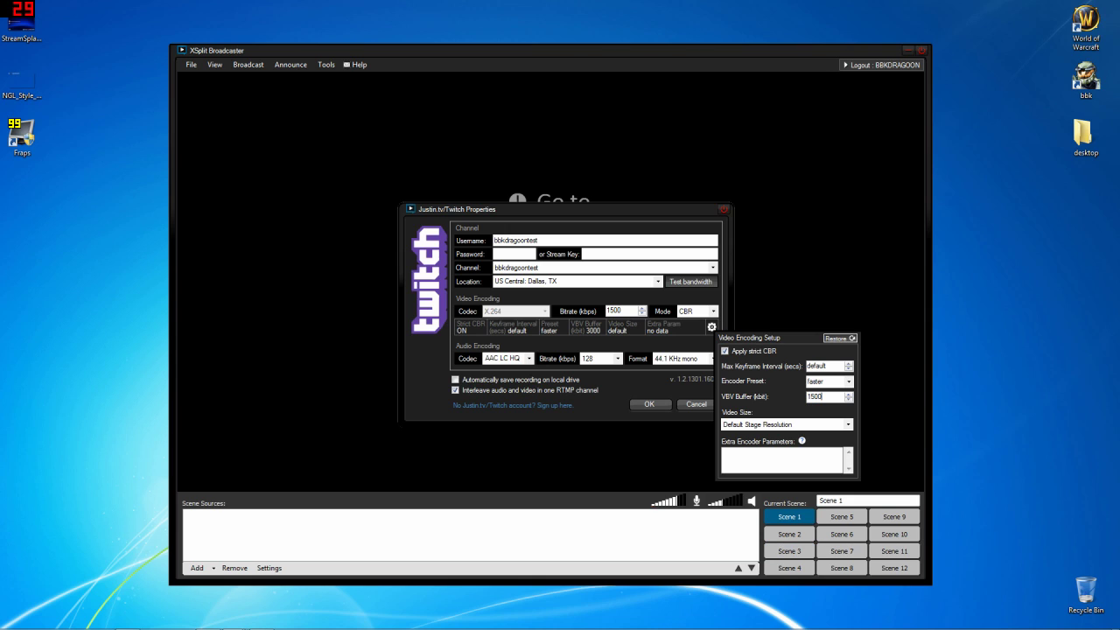
click(675, 337)
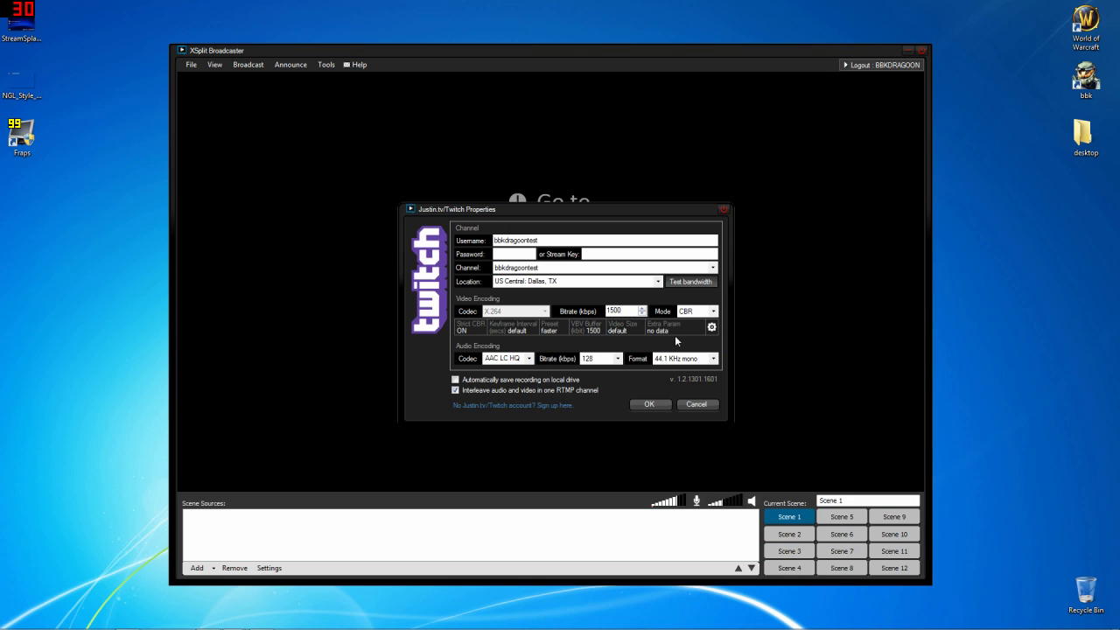
Keep the 128 audio bitrate, click OK, and dismiss the missing-password warning.
click(618, 358)
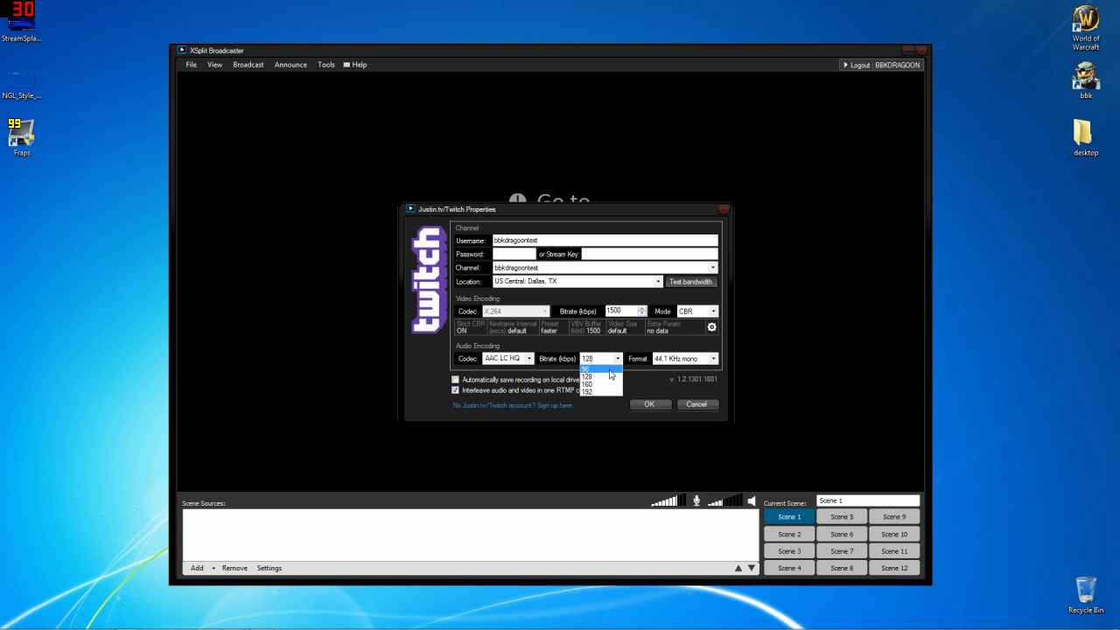
click(644, 382)
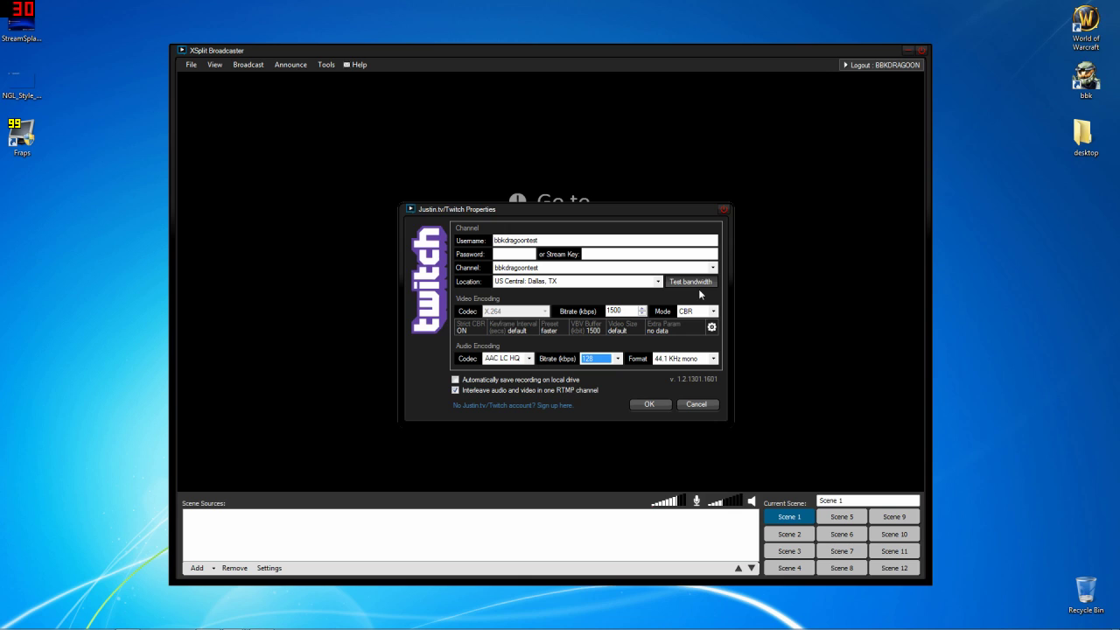
click(649, 404)
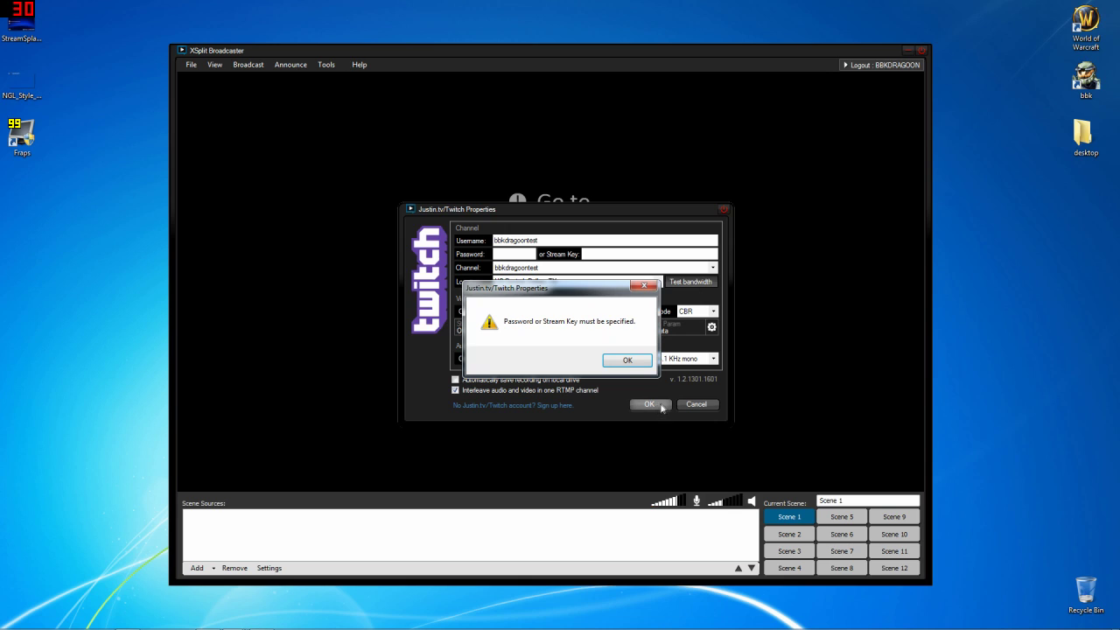
click(628, 366)
Cancel the Twitch properties and view User Settings' General options.
click(698, 405)
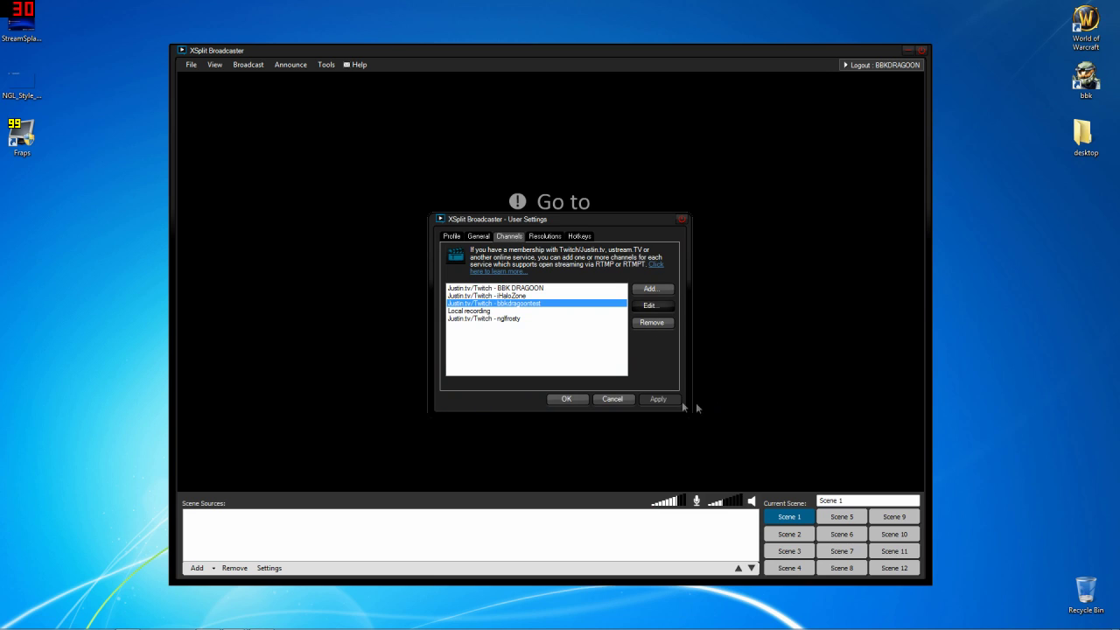
click(479, 236)
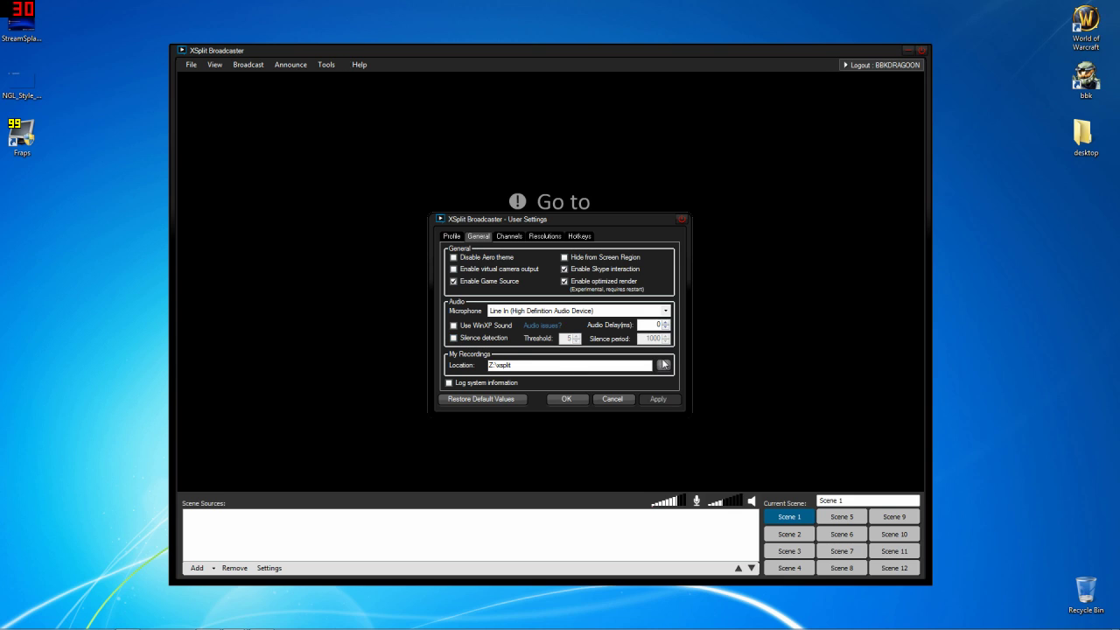
Inspect the Local recording channel's audio and encoding settings (quality 20), then cancel.
click(520, 241)
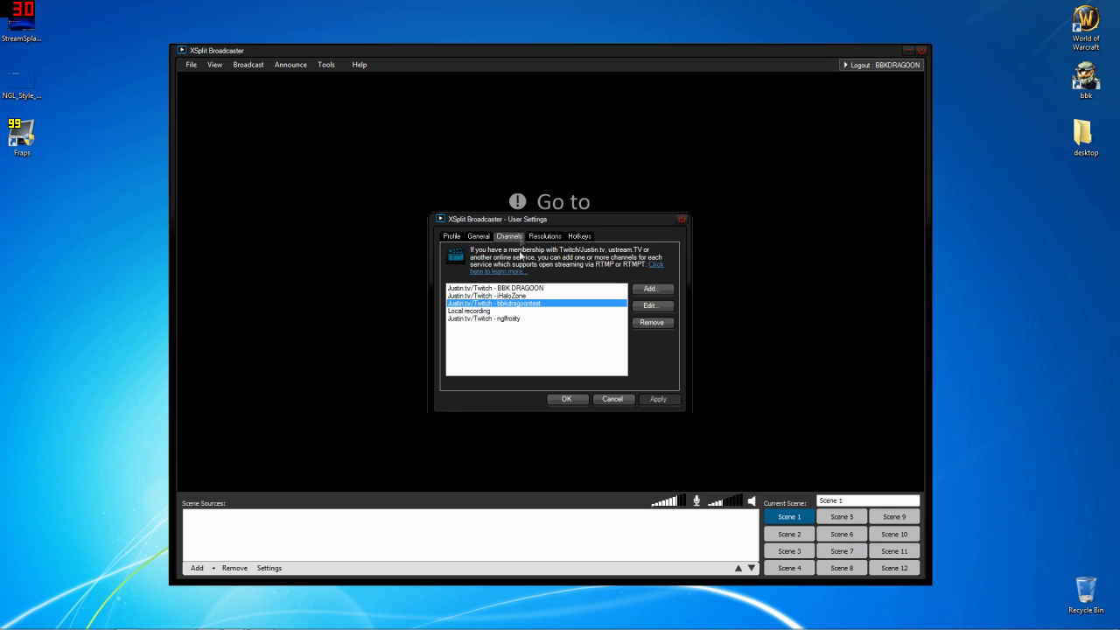
click(508, 312)
click(643, 305)
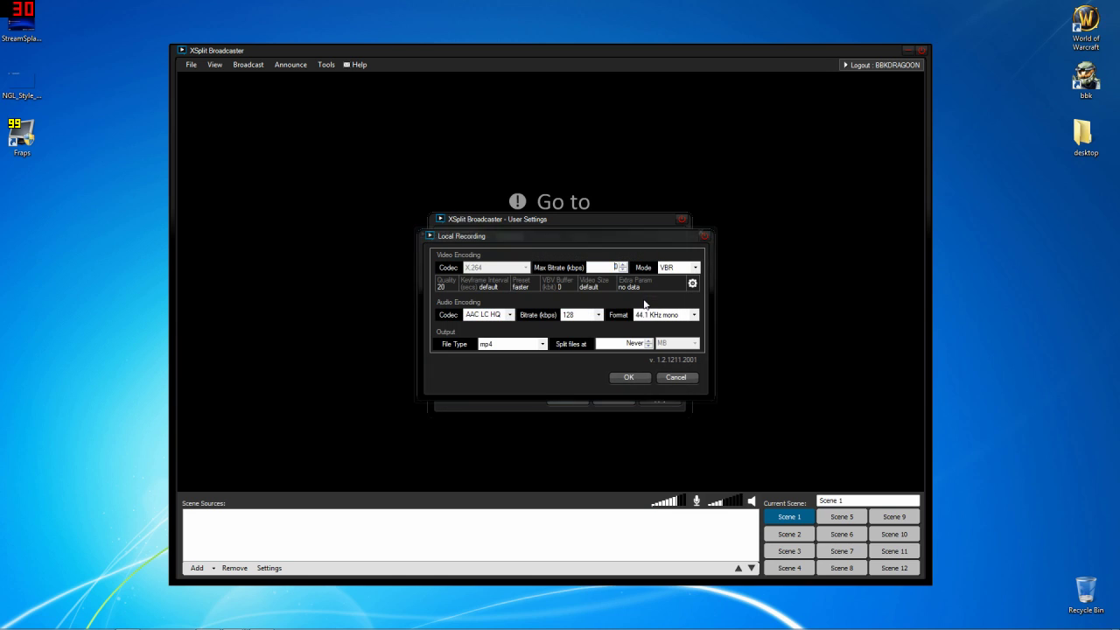
click(599, 315)
click(599, 315)
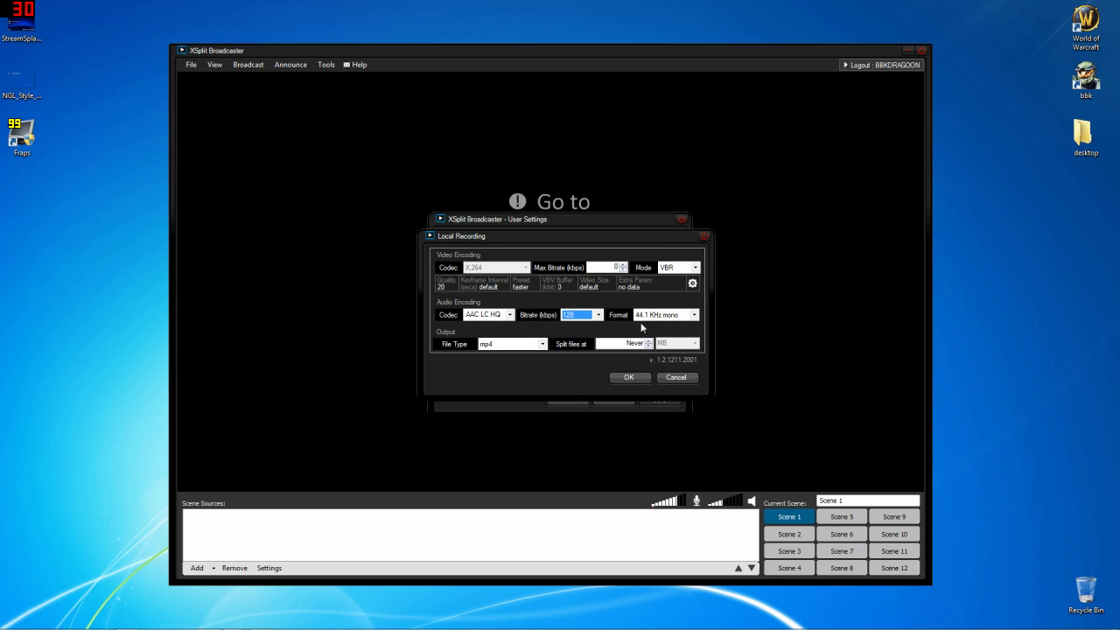
click(693, 283)
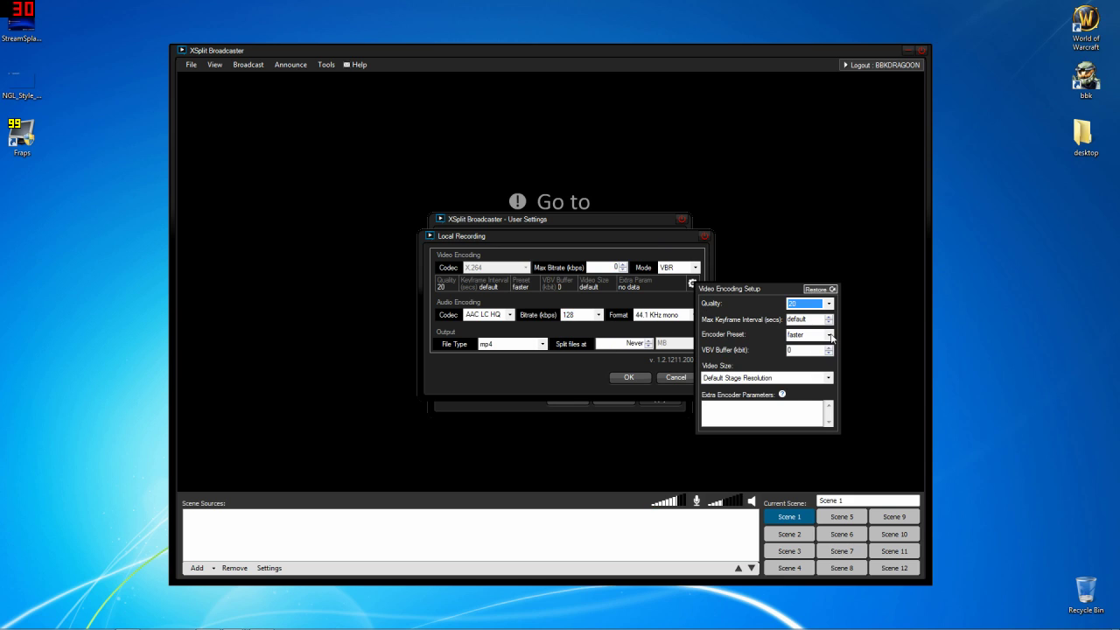
click(829, 304)
click(830, 304)
click(642, 240)
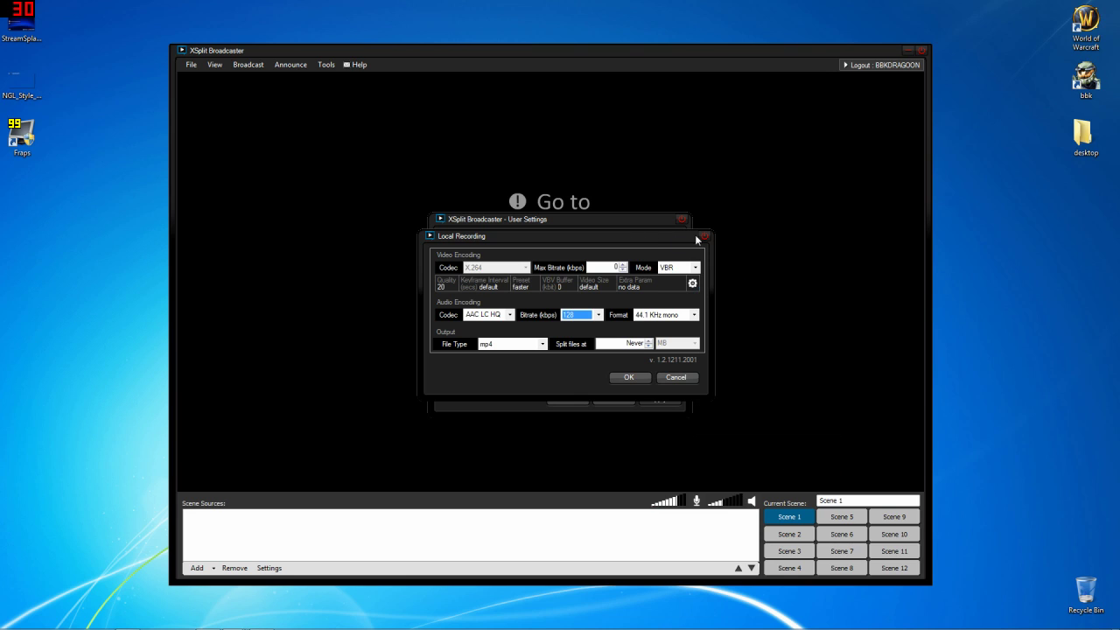
click(673, 378)
Reopen the test Twitch channel, check its encoding setup, save it, and view Hotkeys.
click(525, 297)
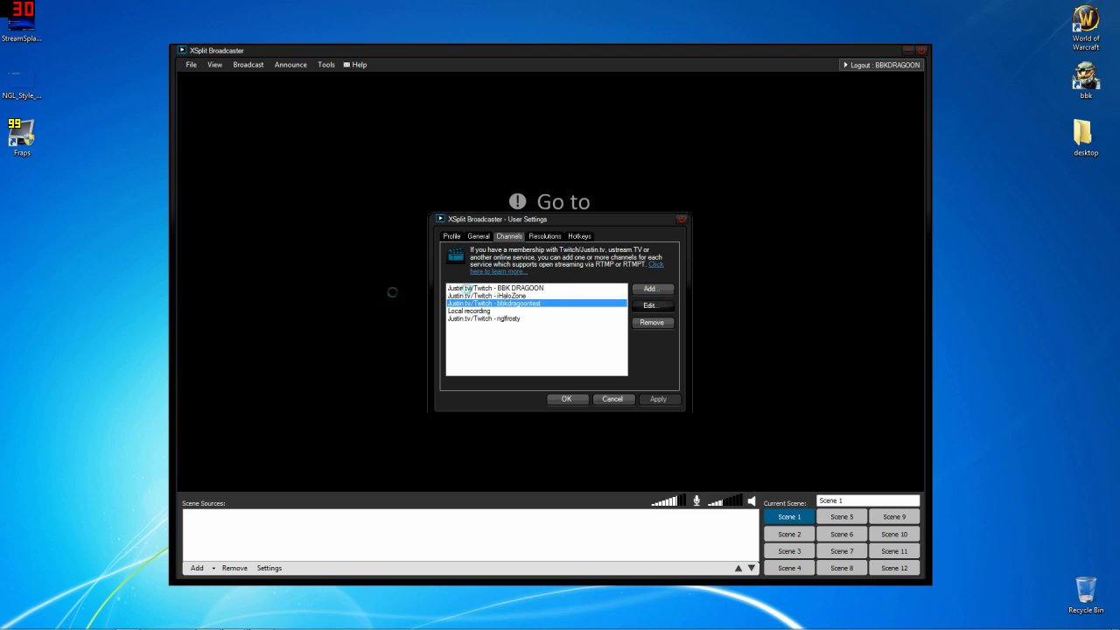
click(654, 304)
click(712, 326)
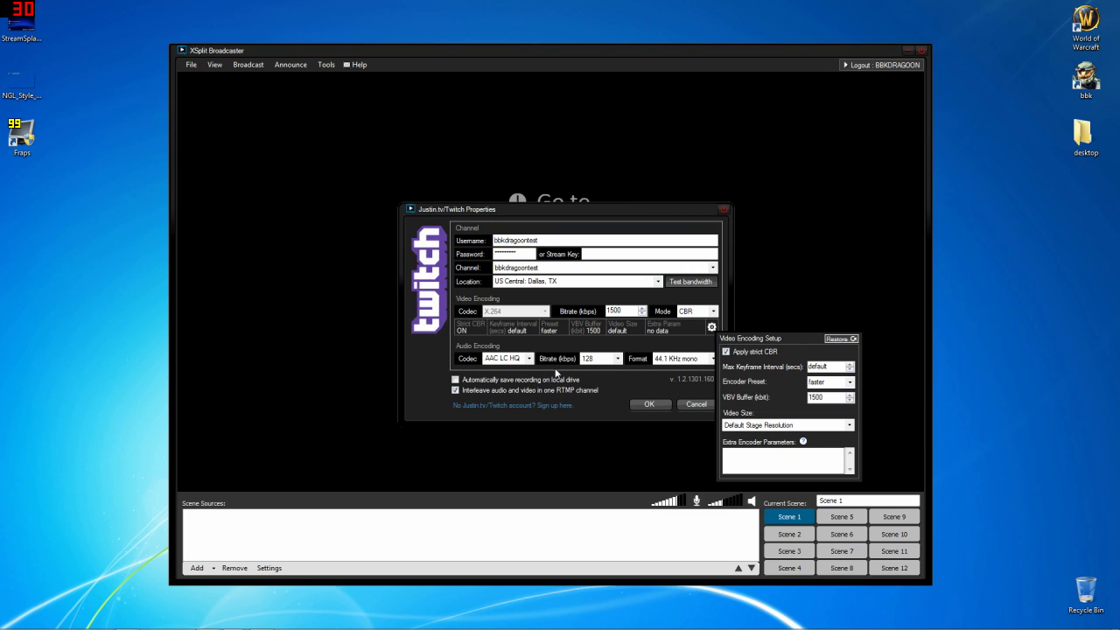
click(710, 330)
click(712, 329)
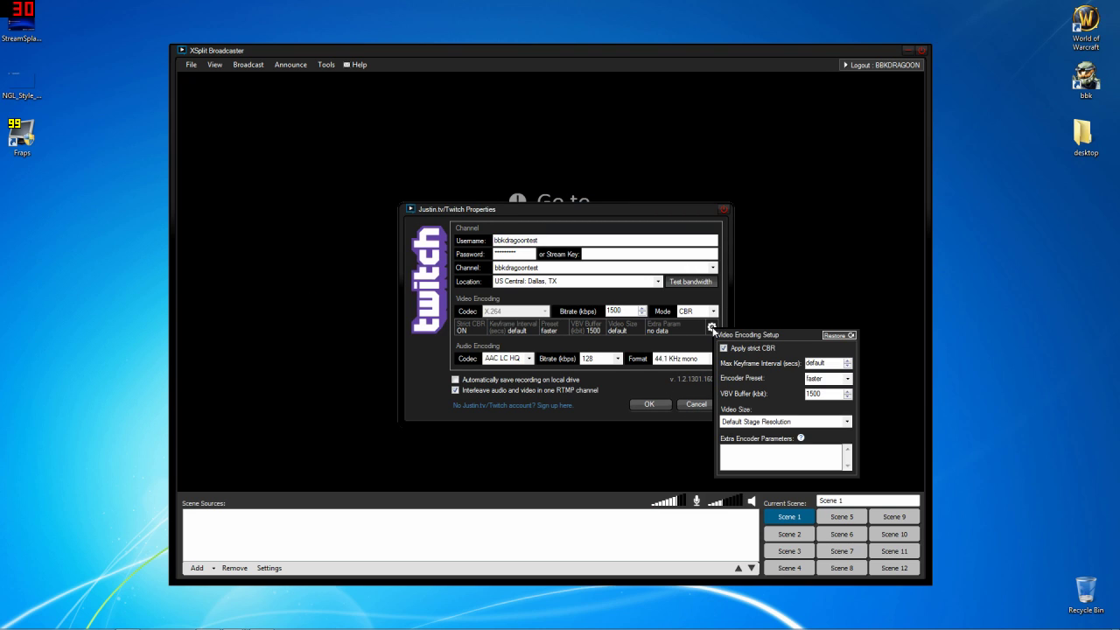
click(705, 332)
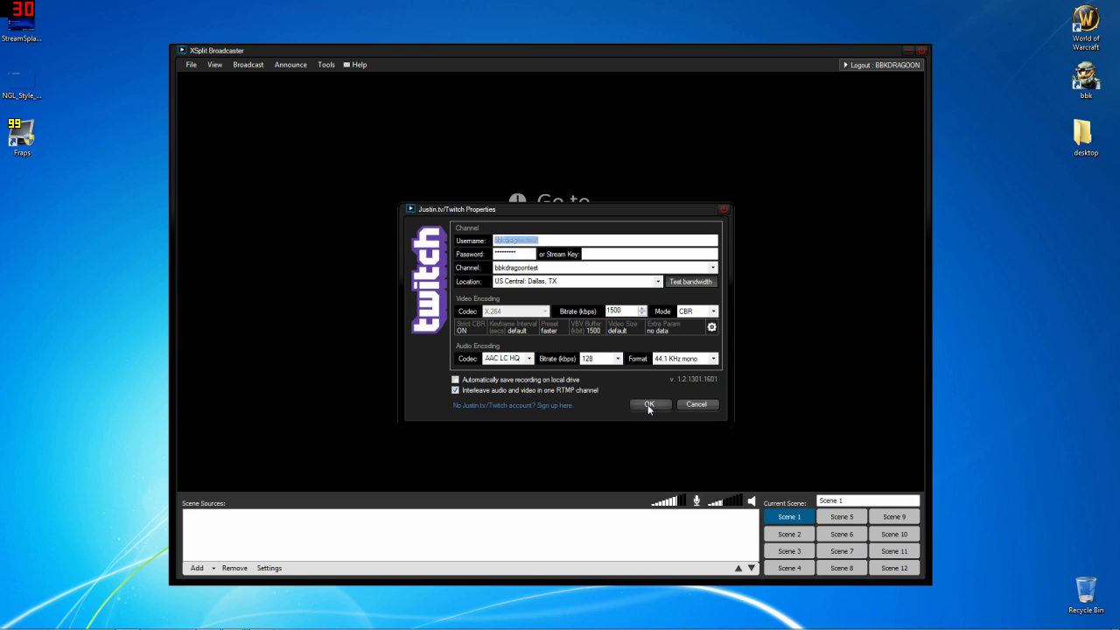
click(648, 405)
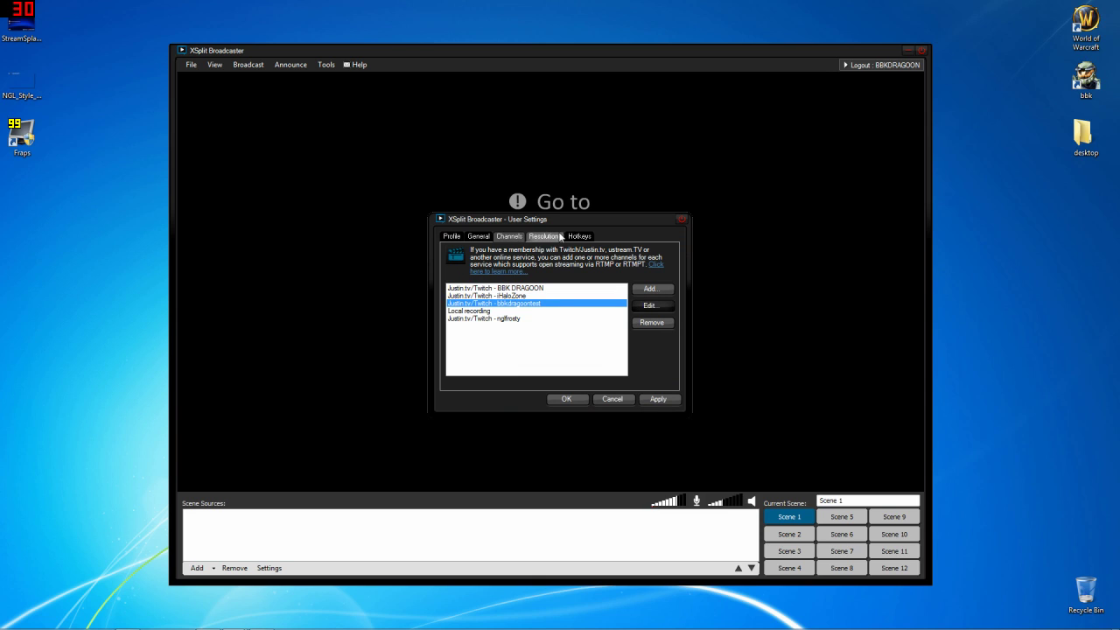
click(579, 236)
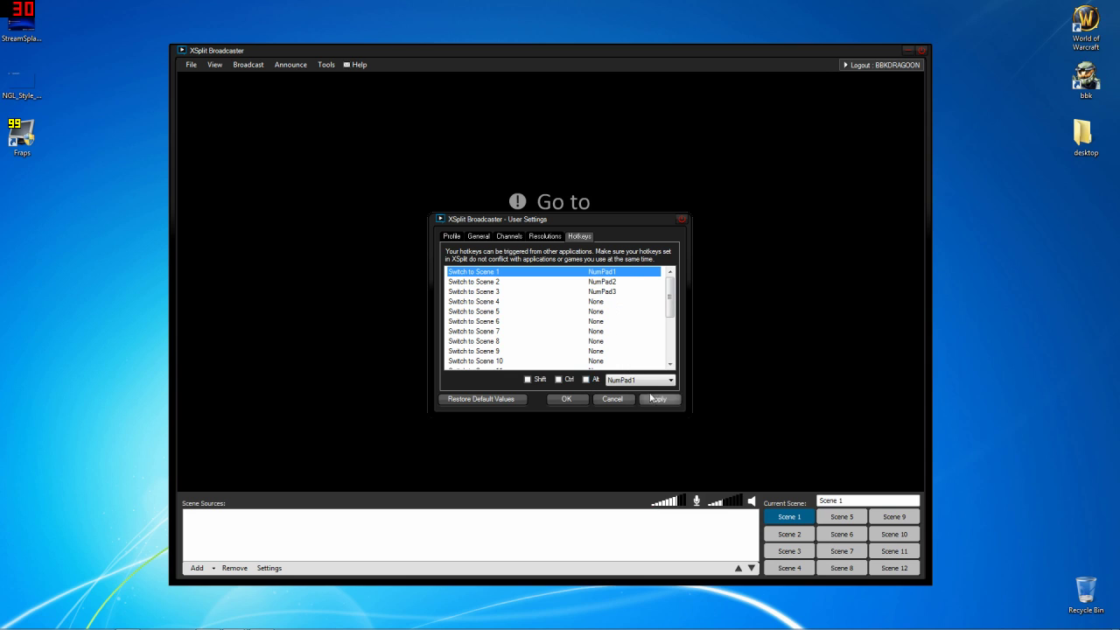
Close User Settings with OK, returning to the empty Scene 1.
click(570, 399)
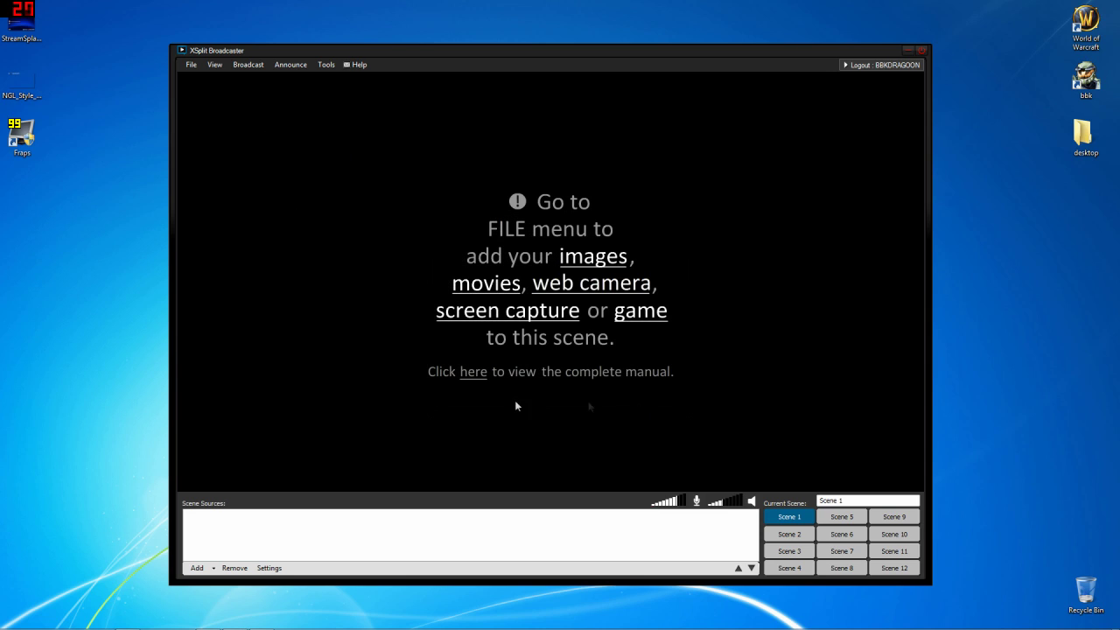
Add the Blackmagic WDM Capture camera as a new source in Scene 1.
click(191, 570)
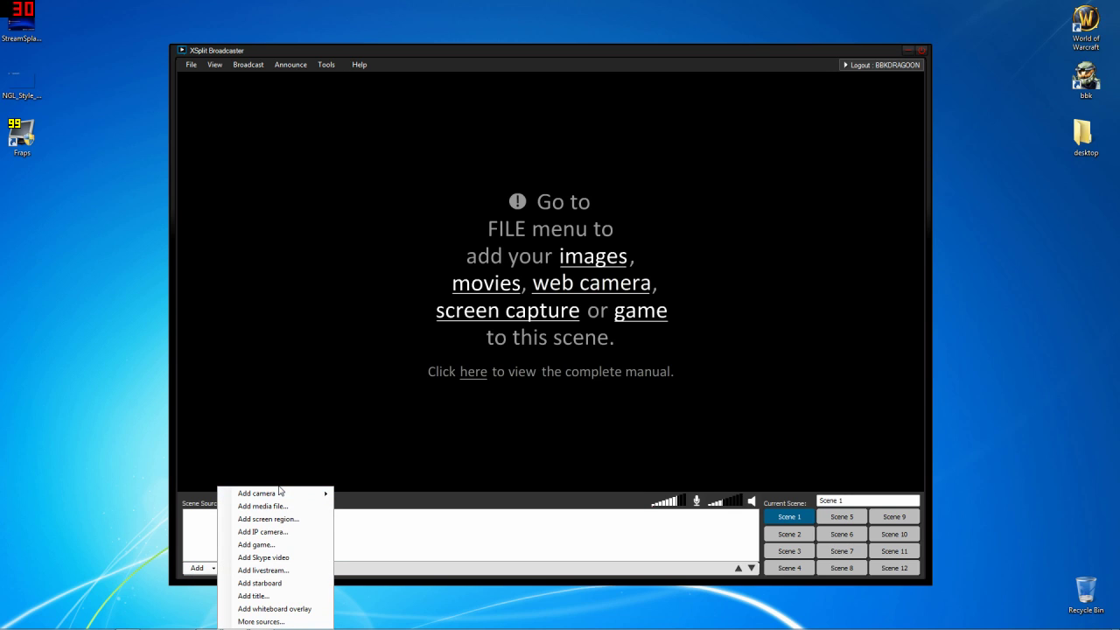
mouse_move(286, 496)
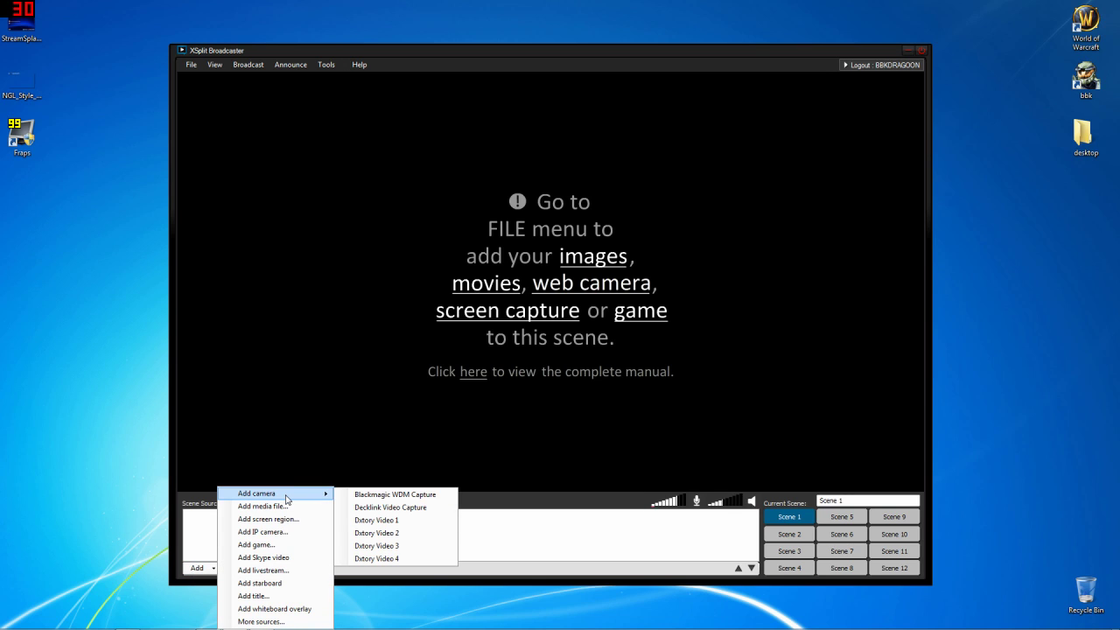
click(415, 495)
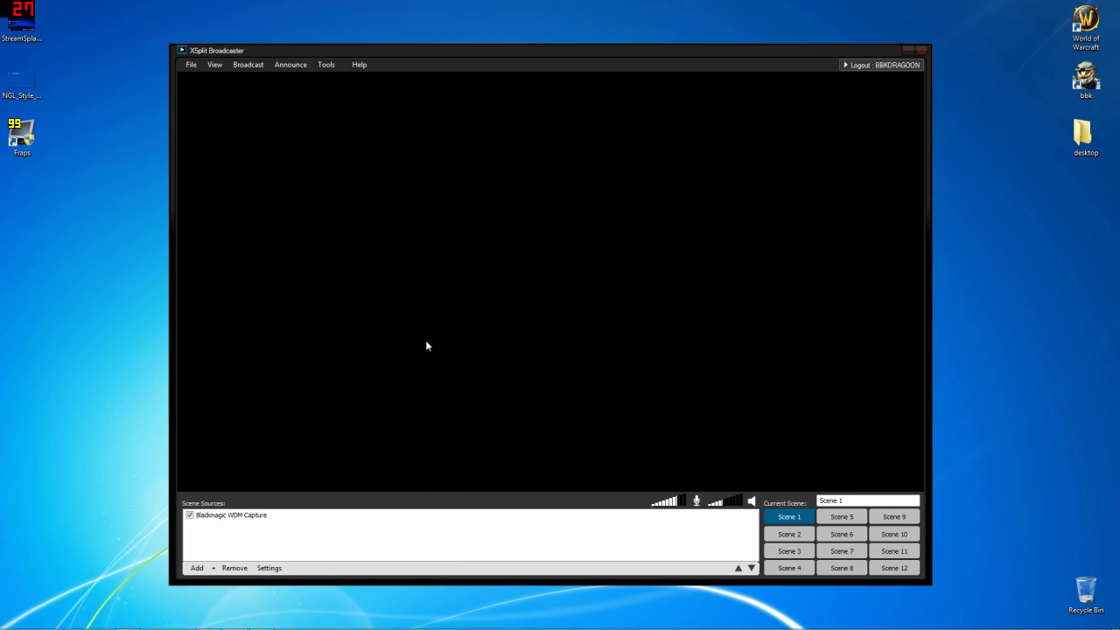
drag(544, 274, 920, 488)
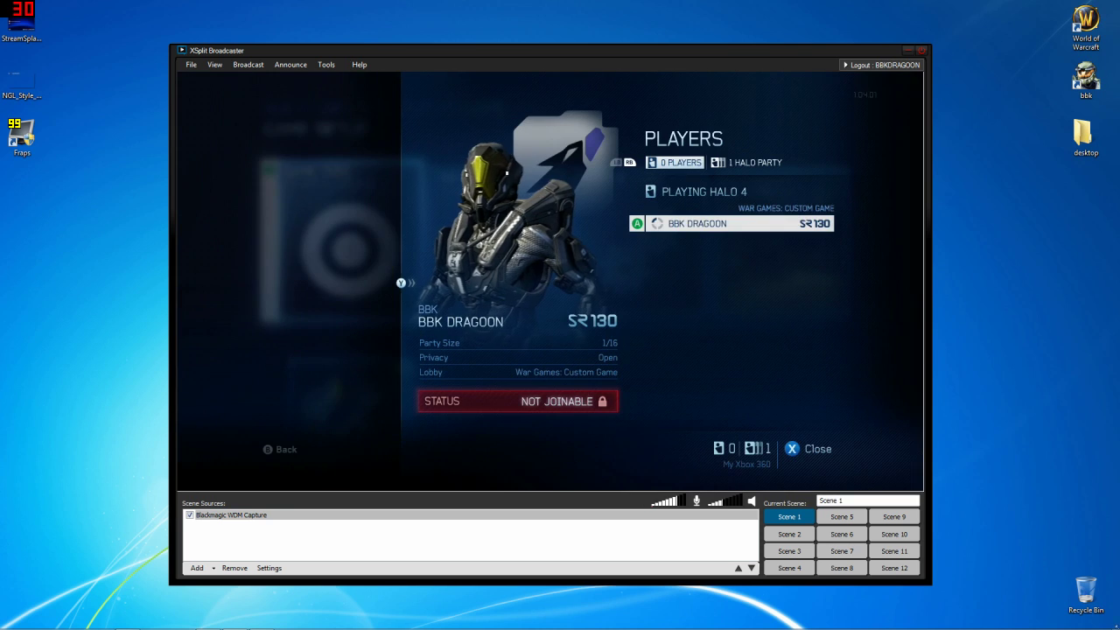
right_click(395, 234)
click(396, 234)
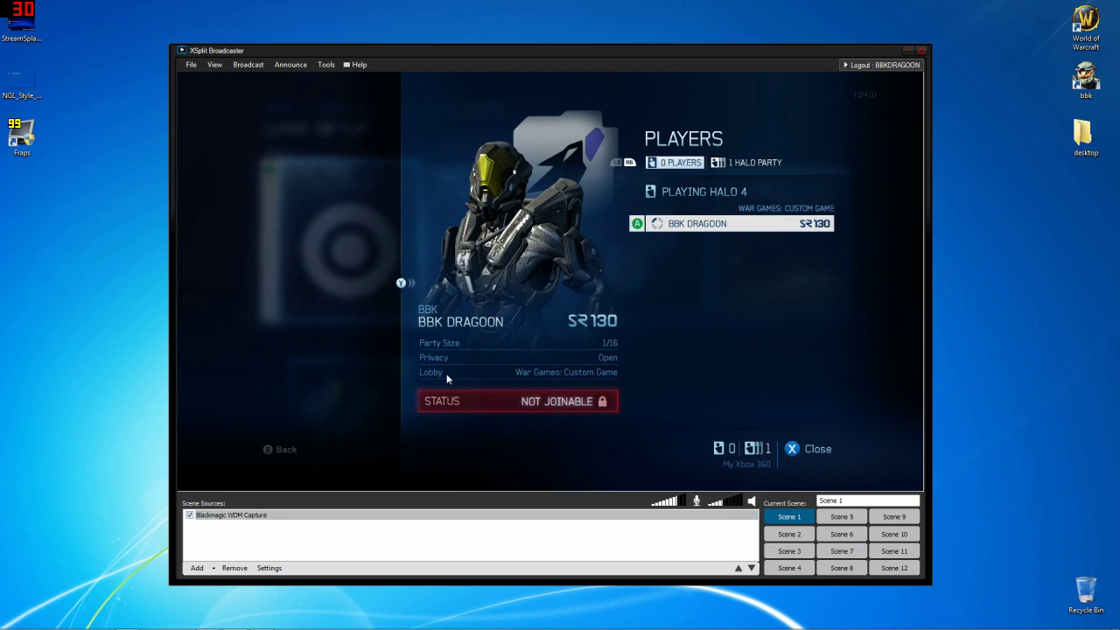
right_click(422, 228)
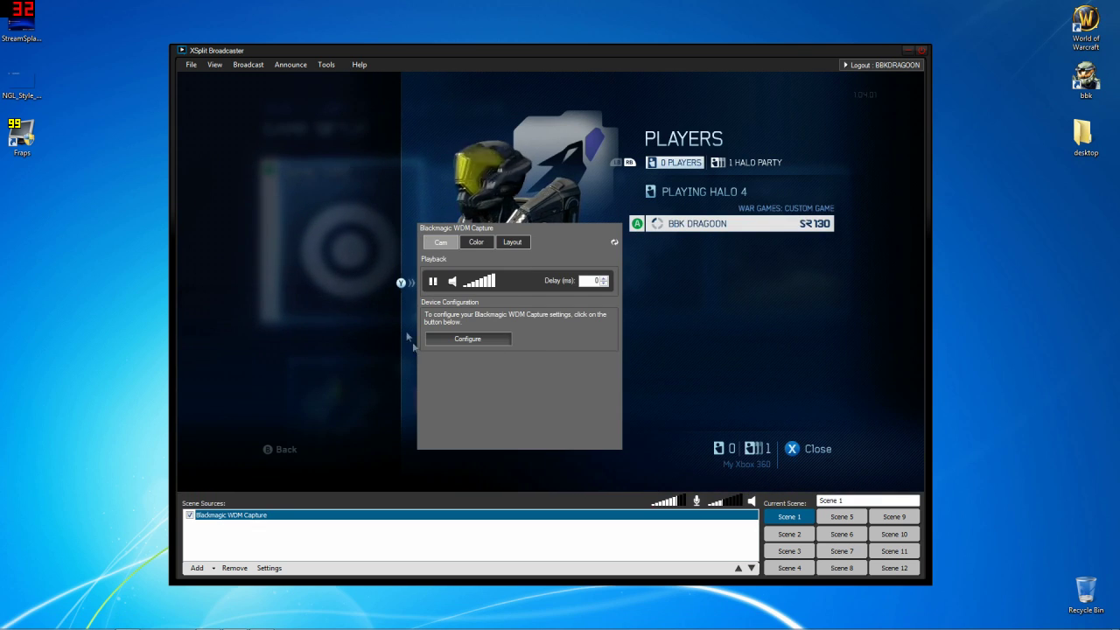
click(473, 282)
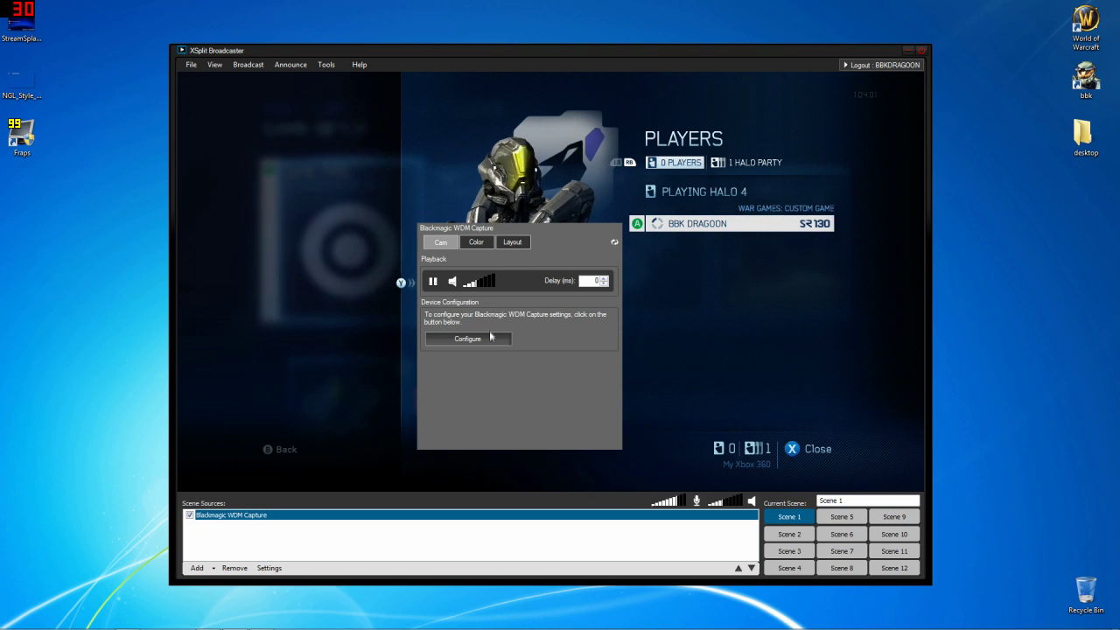
click(452, 282)
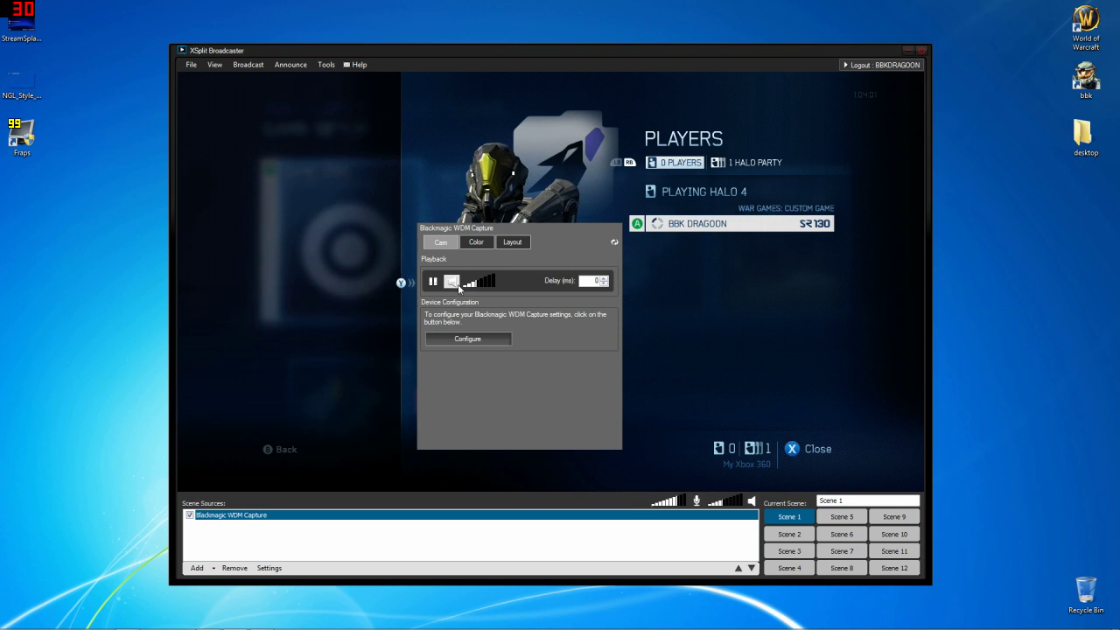
click(614, 243)
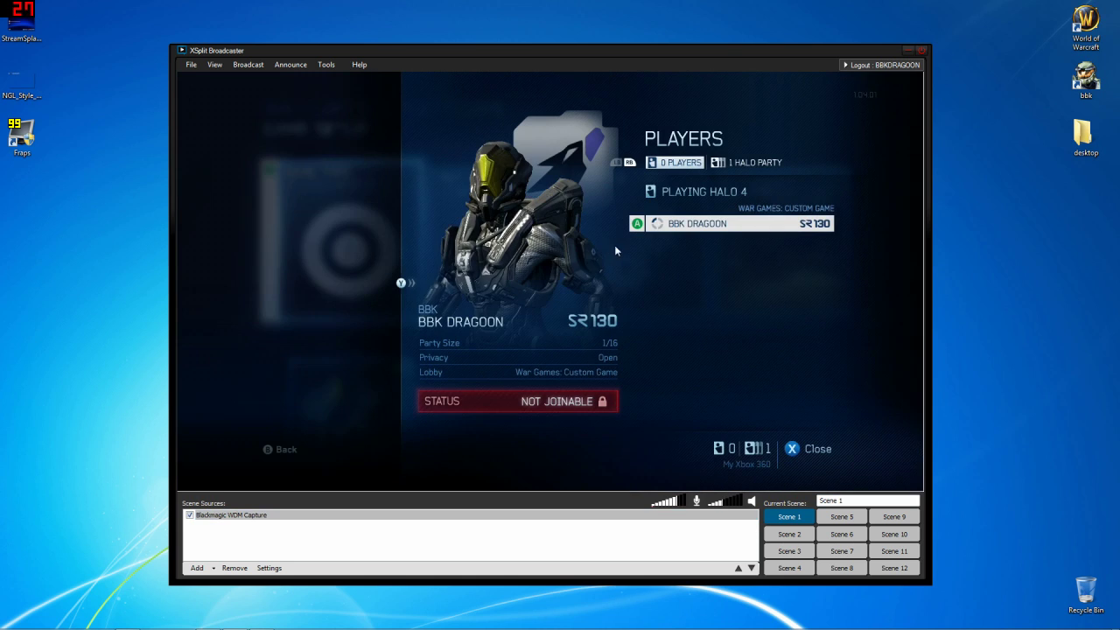
right_click(523, 218)
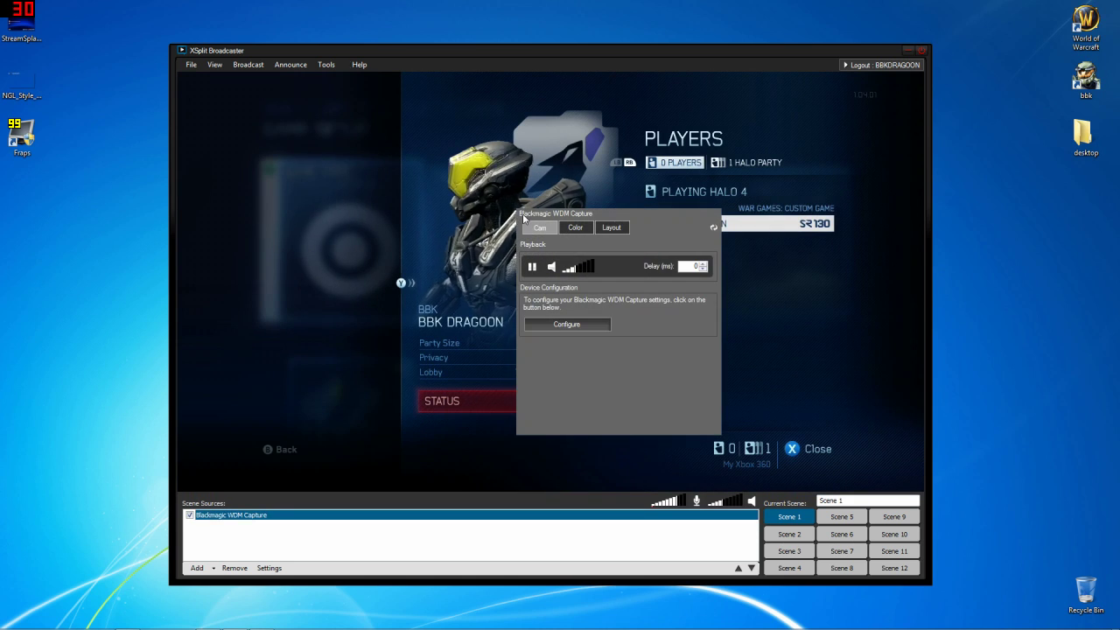
right_click(455, 289)
click(449, 291)
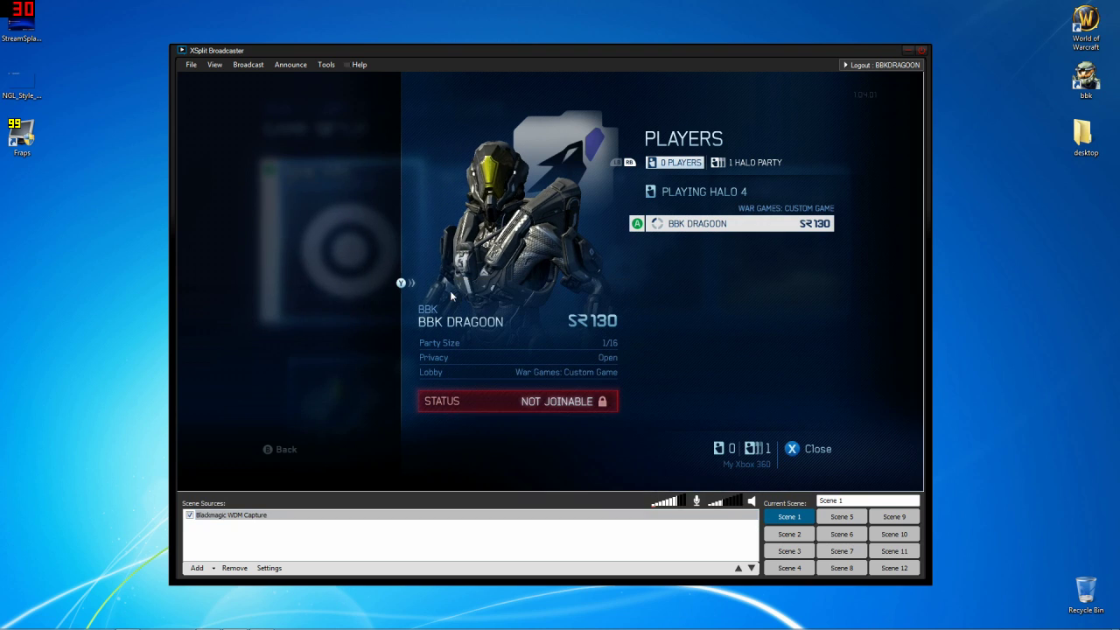
right_click(481, 289)
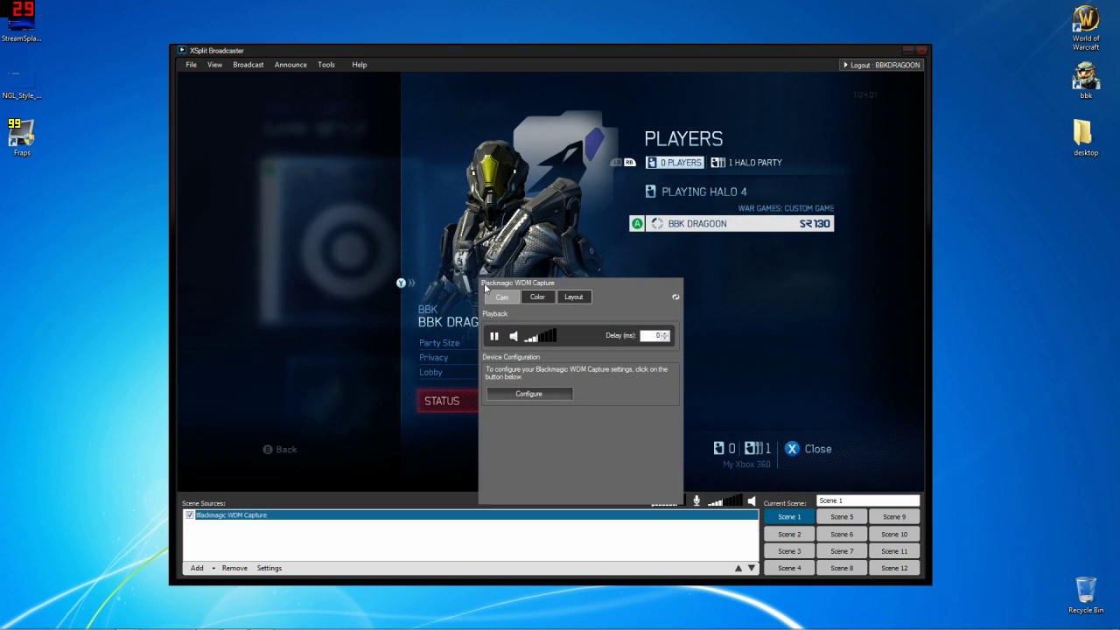
click(540, 298)
click(574, 298)
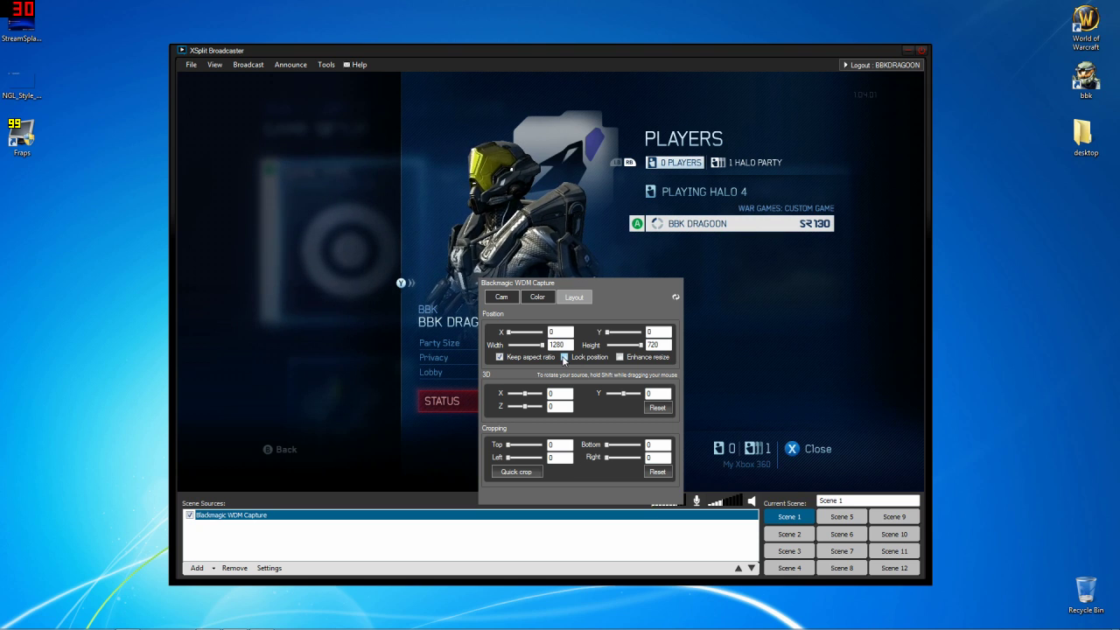
click(460, 226)
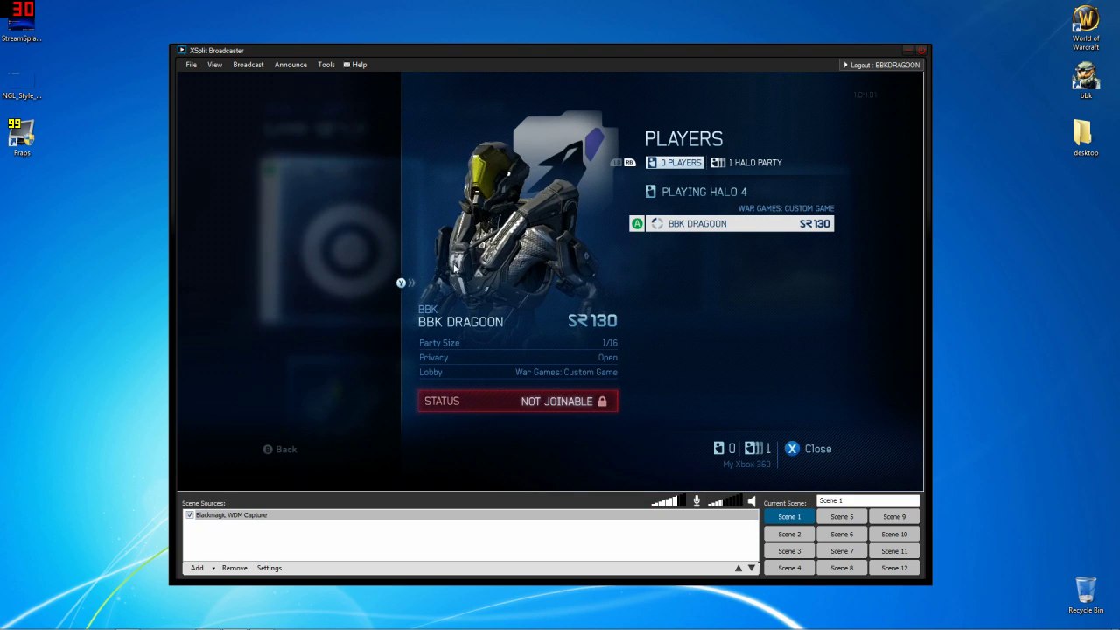
click(249, 515)
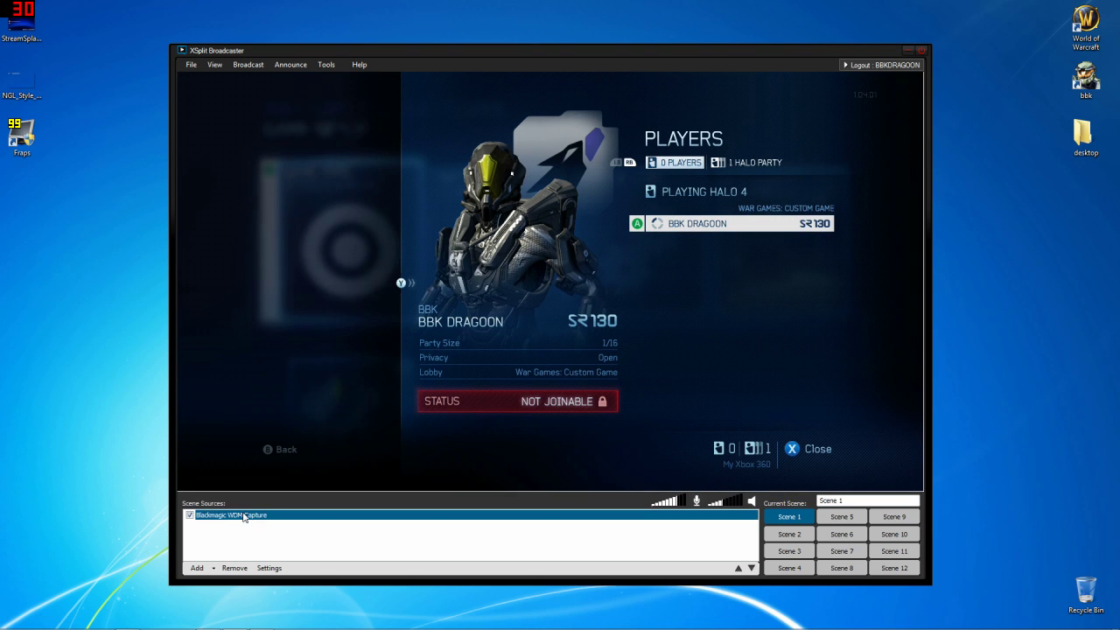
Remove the Blackmagic WDM Capture from Scene 1 and shift the window right.
click(234, 567)
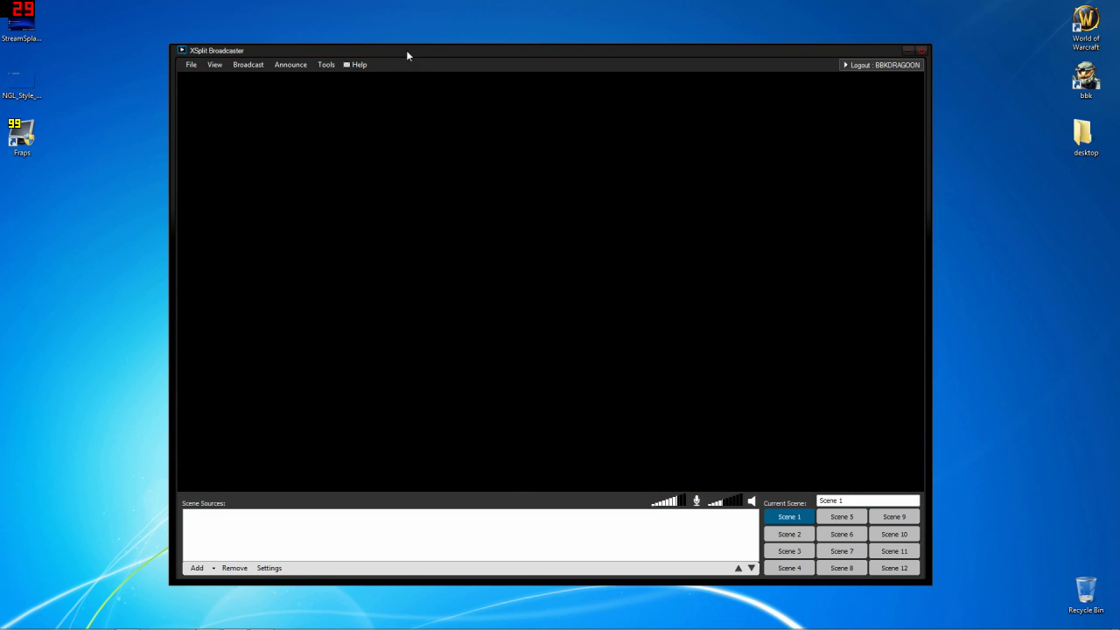
drag(407, 55, 916, 48)
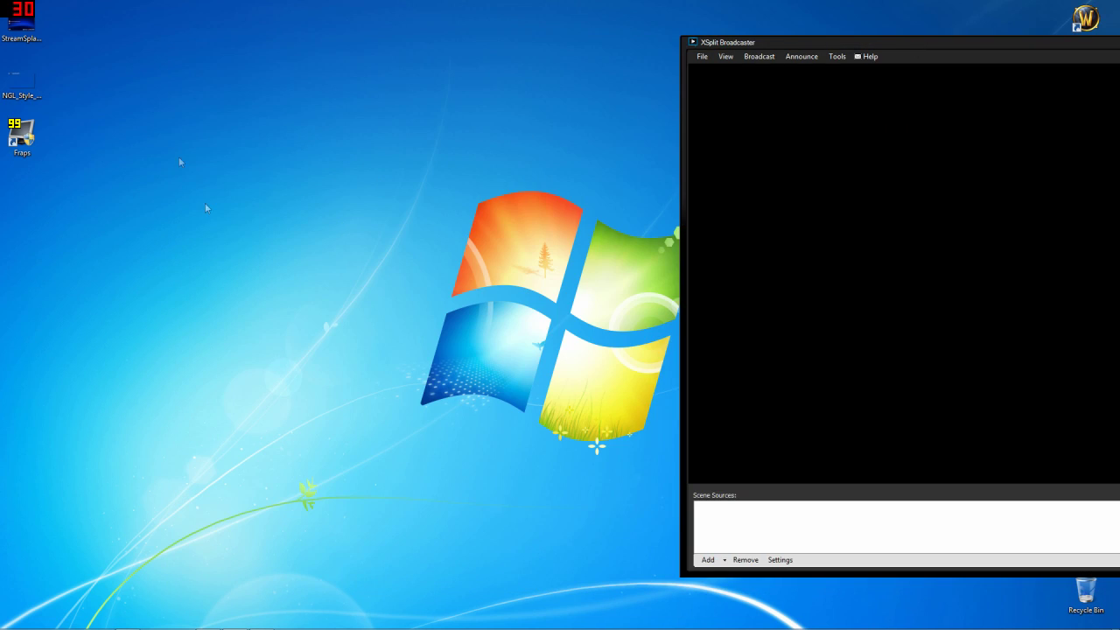
drag(525, 488, 644, 437)
Try outlining a desktop area as a screen region source, then recentre the window.
click(707, 560)
click(770, 521)
drag(151, 97, 641, 457)
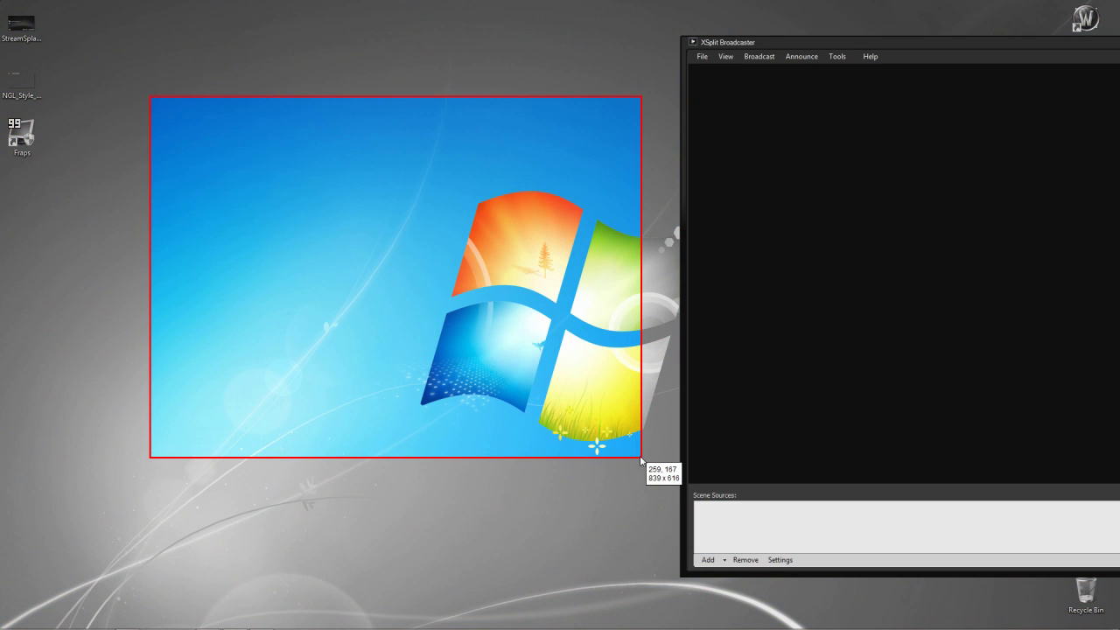
drag(642, 457, 640, 461)
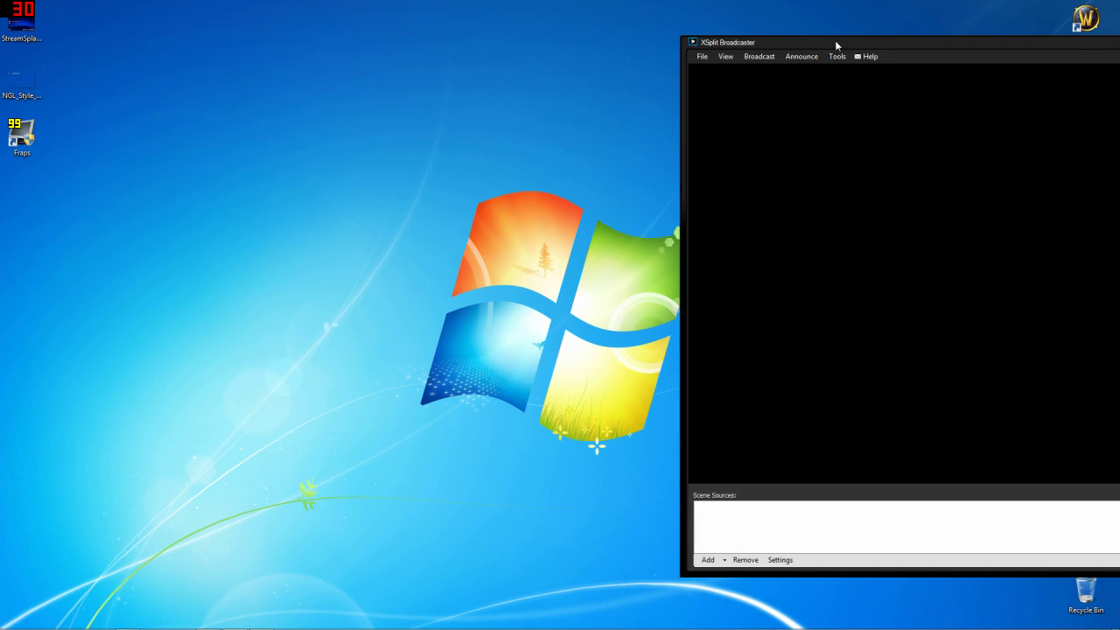
drag(837, 46, 456, 37)
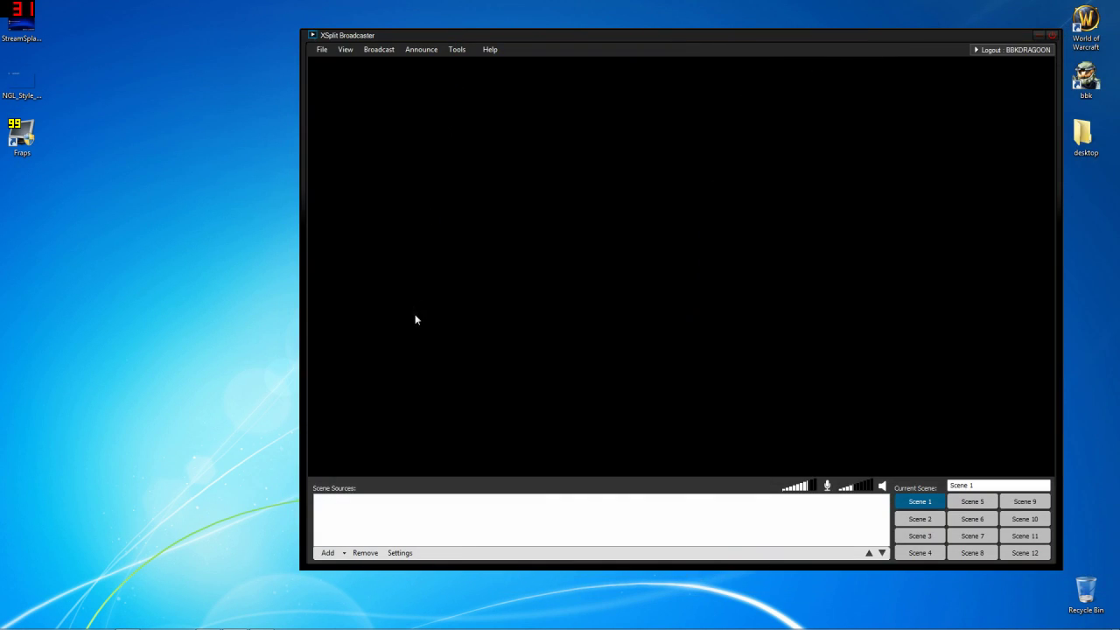
Re-add the Blackmagic WDM Capture and stretch it to fill the whole preview.
click(328, 556)
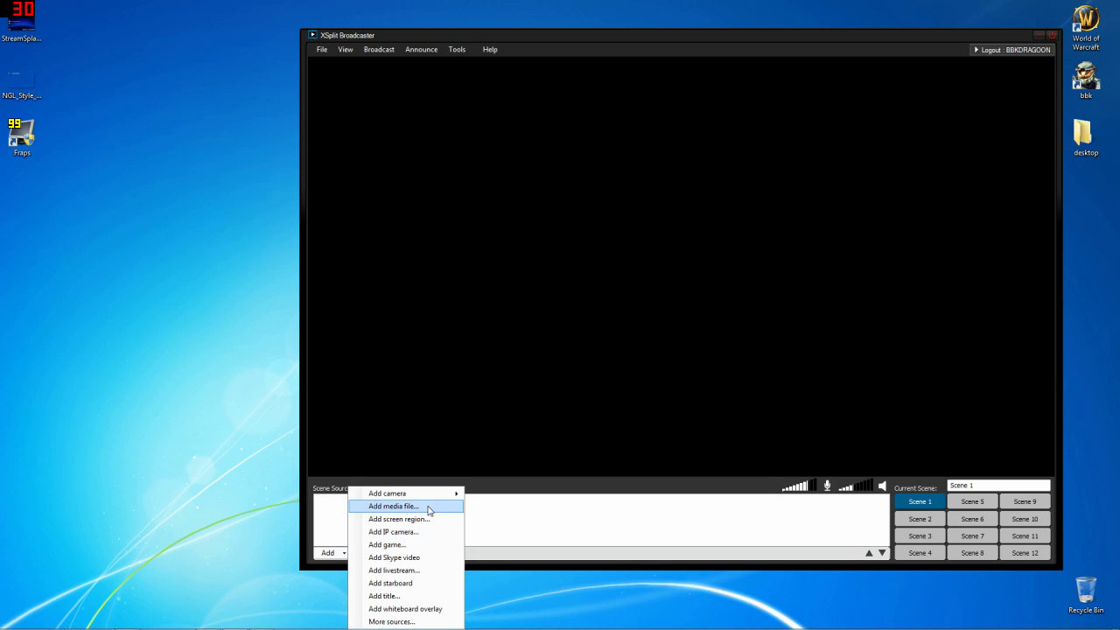
click(482, 492)
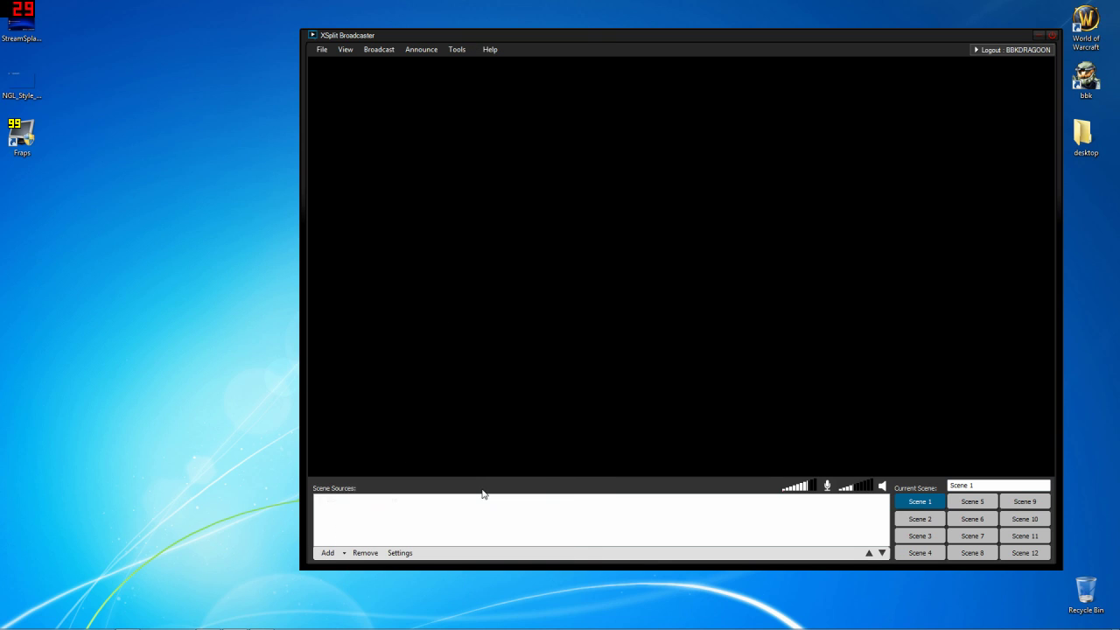
drag(682, 267, 317, 450)
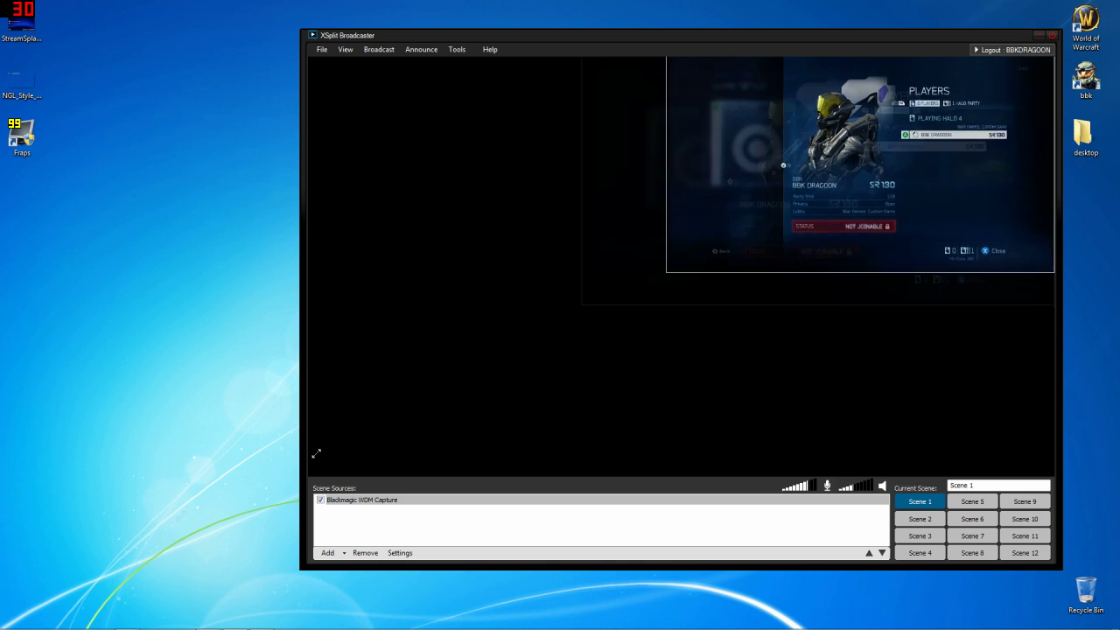
Check the capture's Layout cropping and leave it reset to 0.
right_click(470, 293)
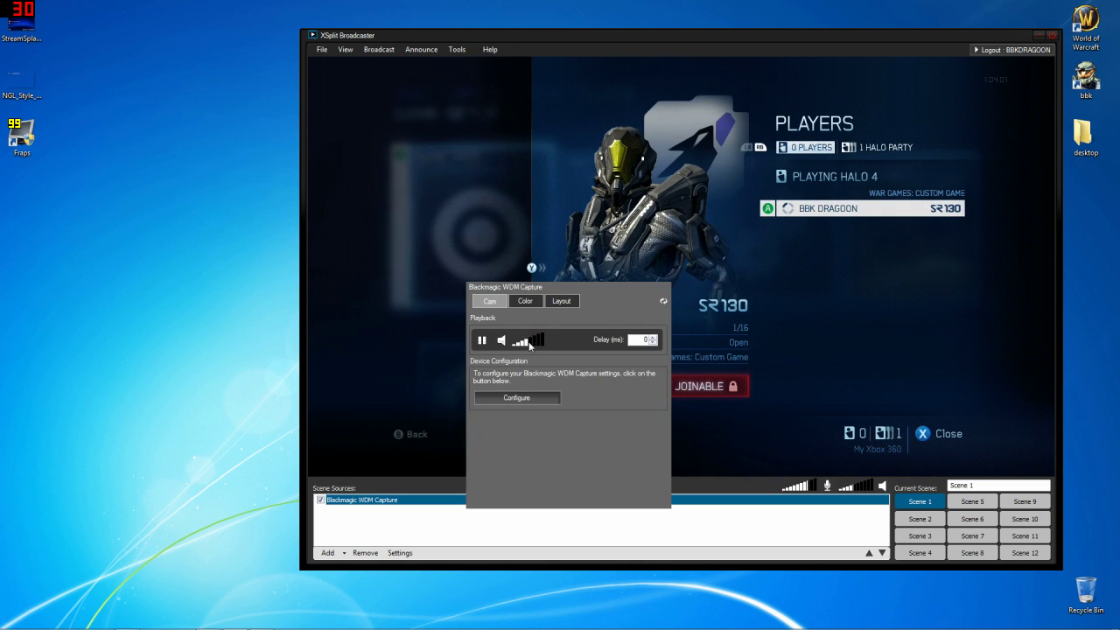
click(561, 301)
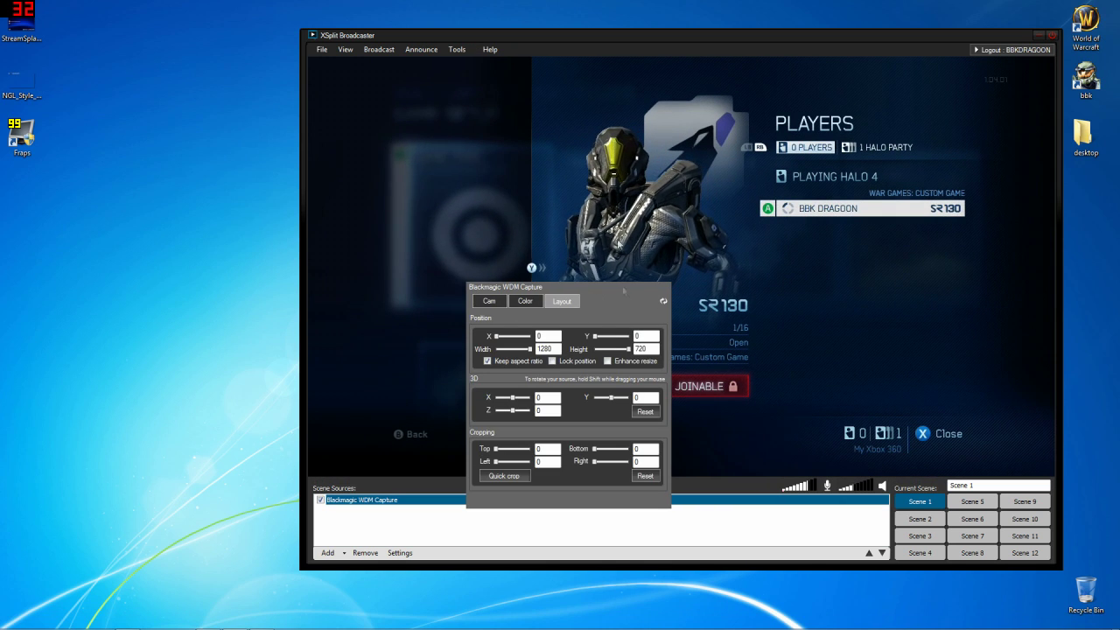
click(554, 98)
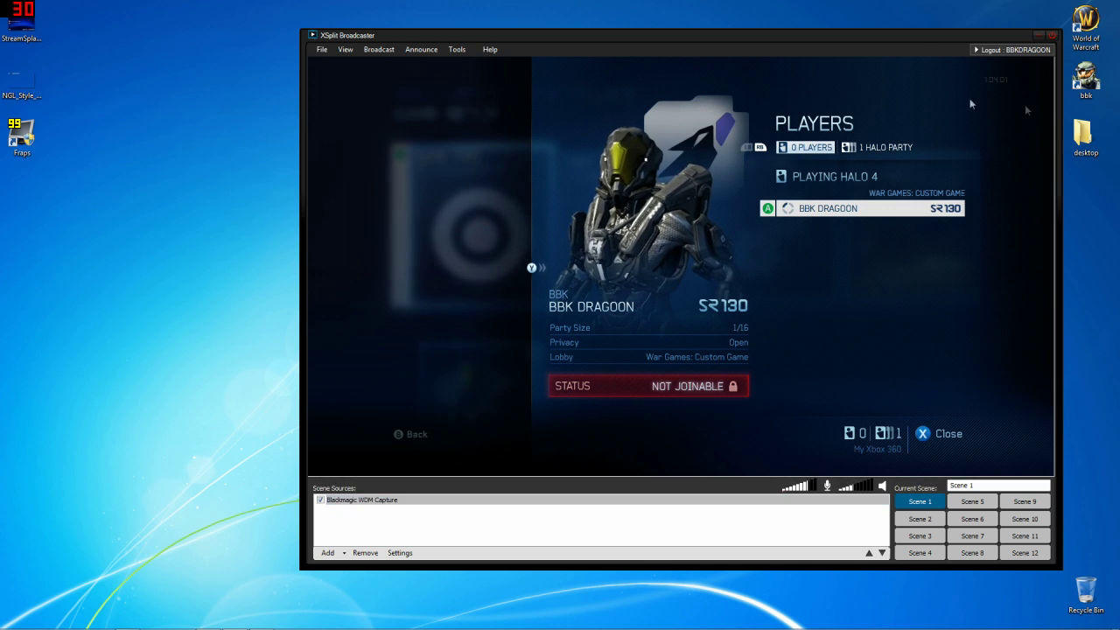
right_click(468, 249)
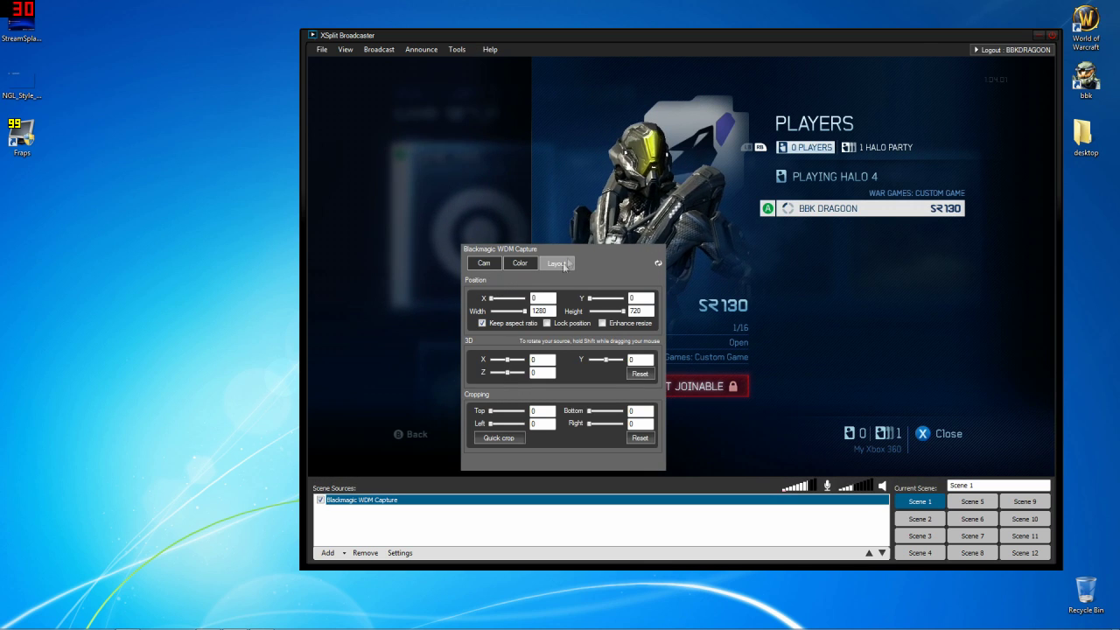
mouse_move(490, 410)
mouse_down()
mouse_move(510, 410)
mouse_move(490, 410)
mouse_up()
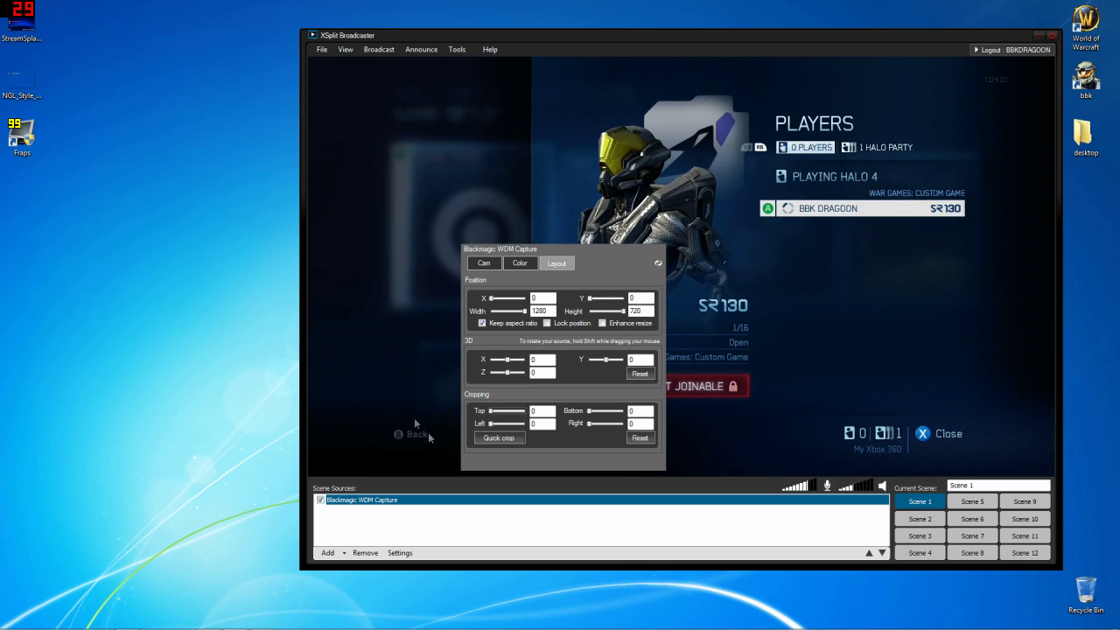
click(346, 514)
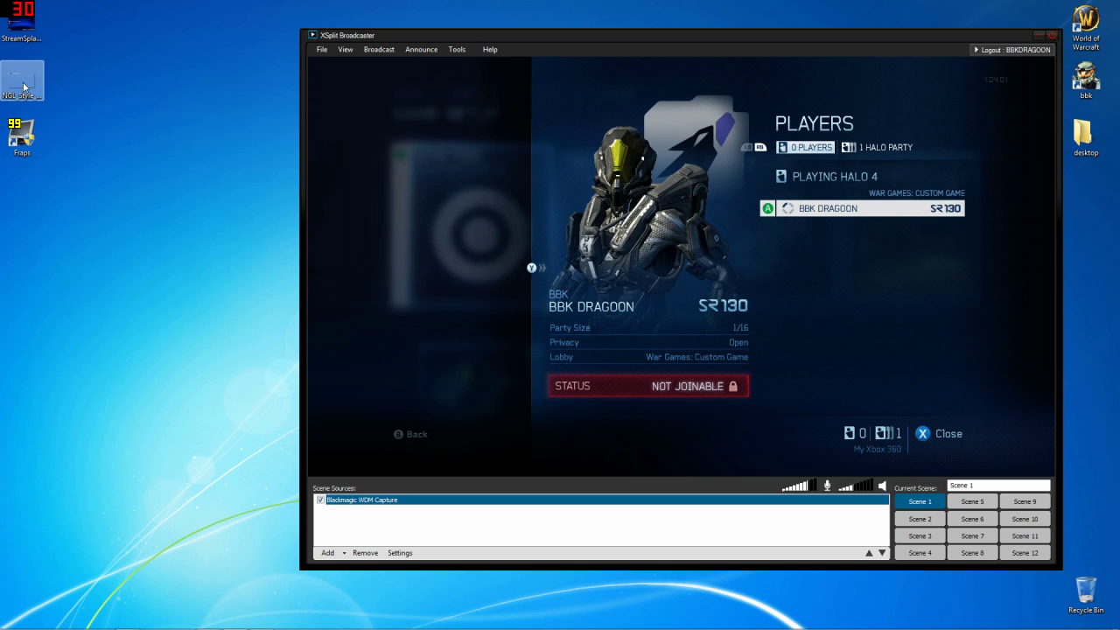
Preview NGL_Style_Layout_CobaltPS2_Overlay.png, then drag it from the desktop into Scene 1 above the capture.
double_click(29, 90)
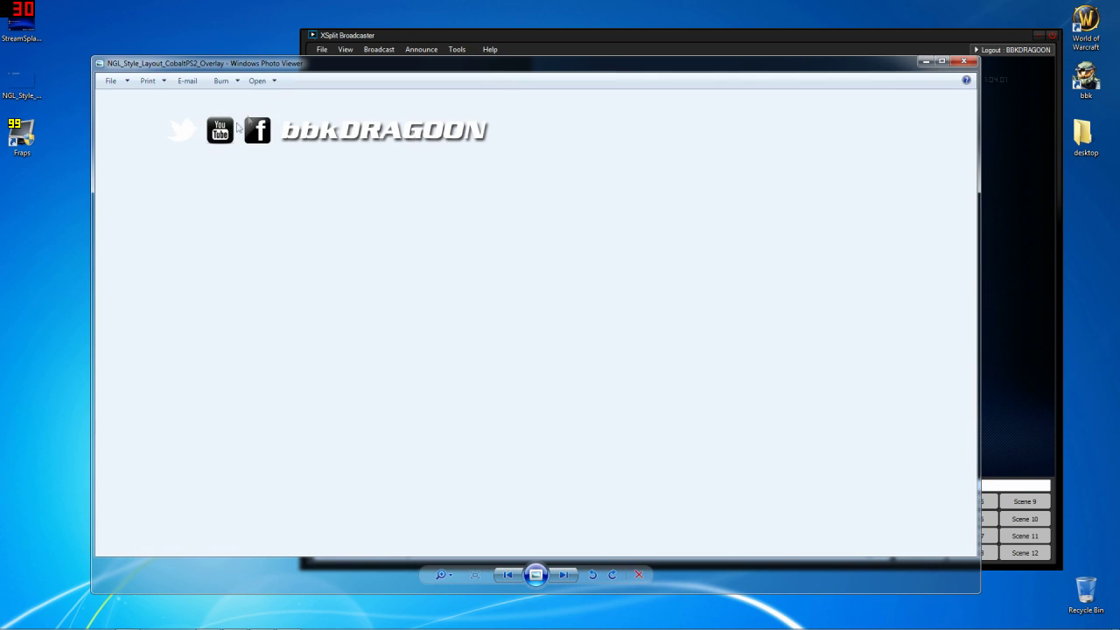
click(961, 62)
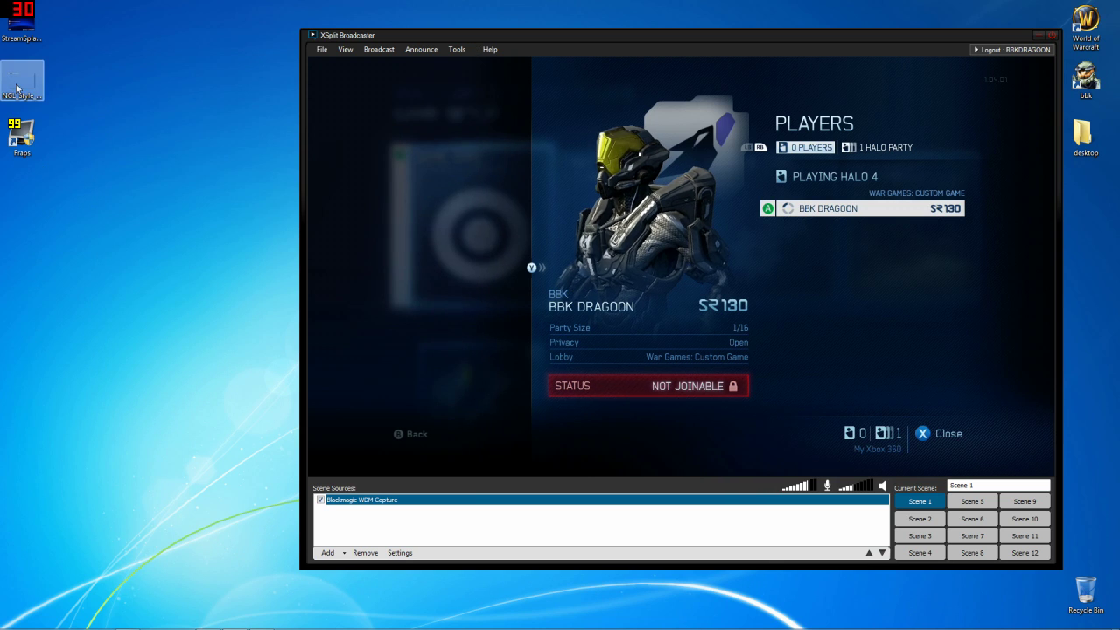
drag(22, 88, 591, 288)
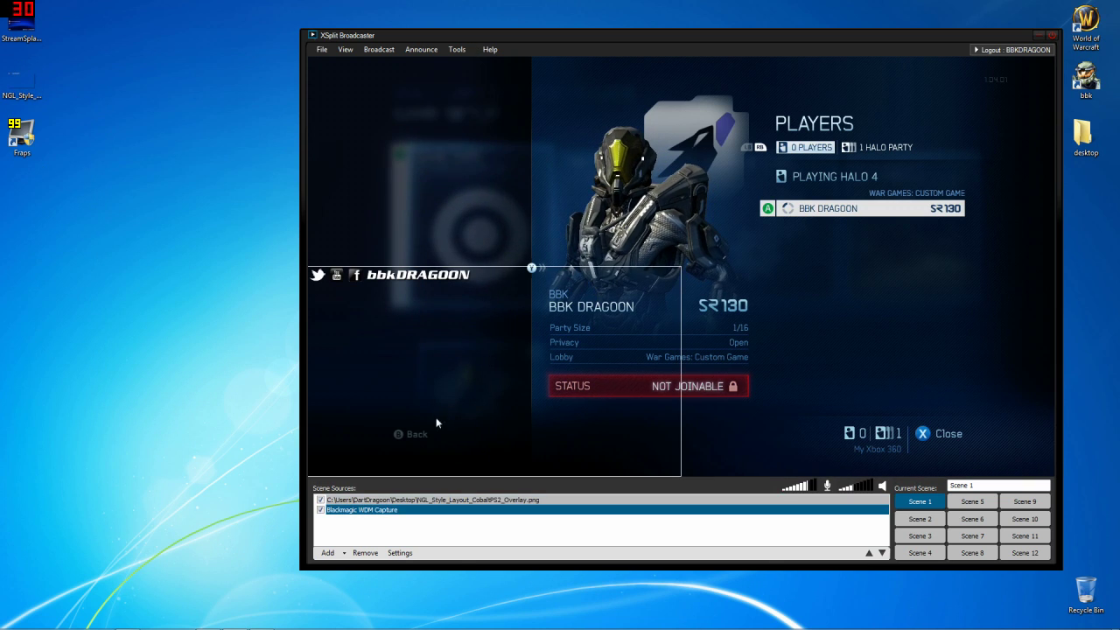
click(345, 552)
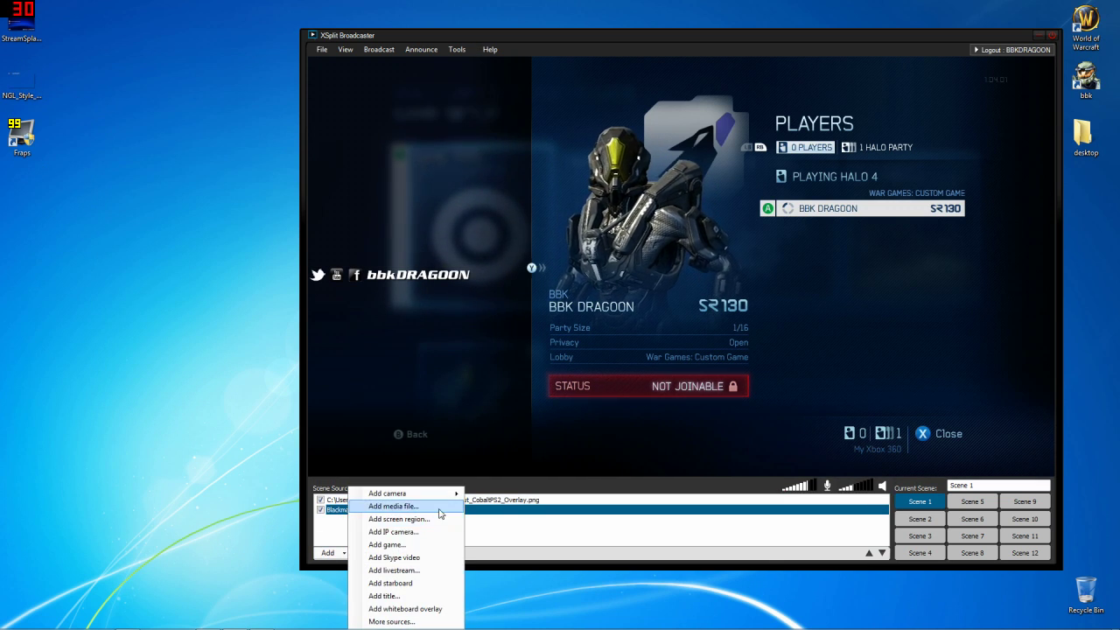
click(409, 300)
right_click(437, 333)
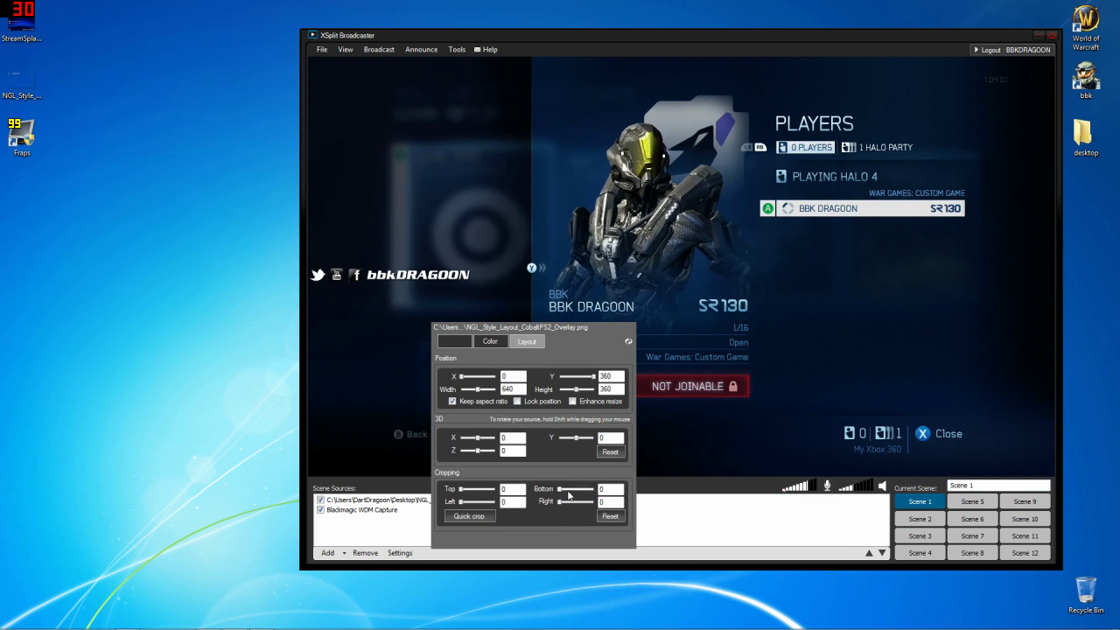
Crop the overlay Bottom 335 and Right 347, then shrink it into the bottom-right corner.
drag(570, 495, 592, 499)
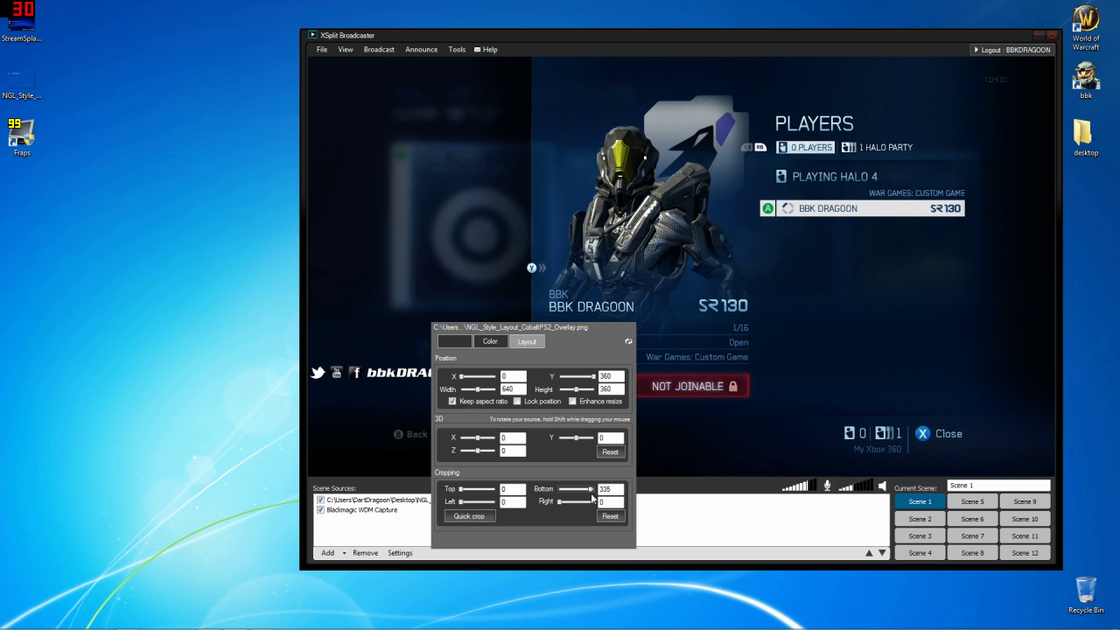
click(338, 438)
right_click(413, 384)
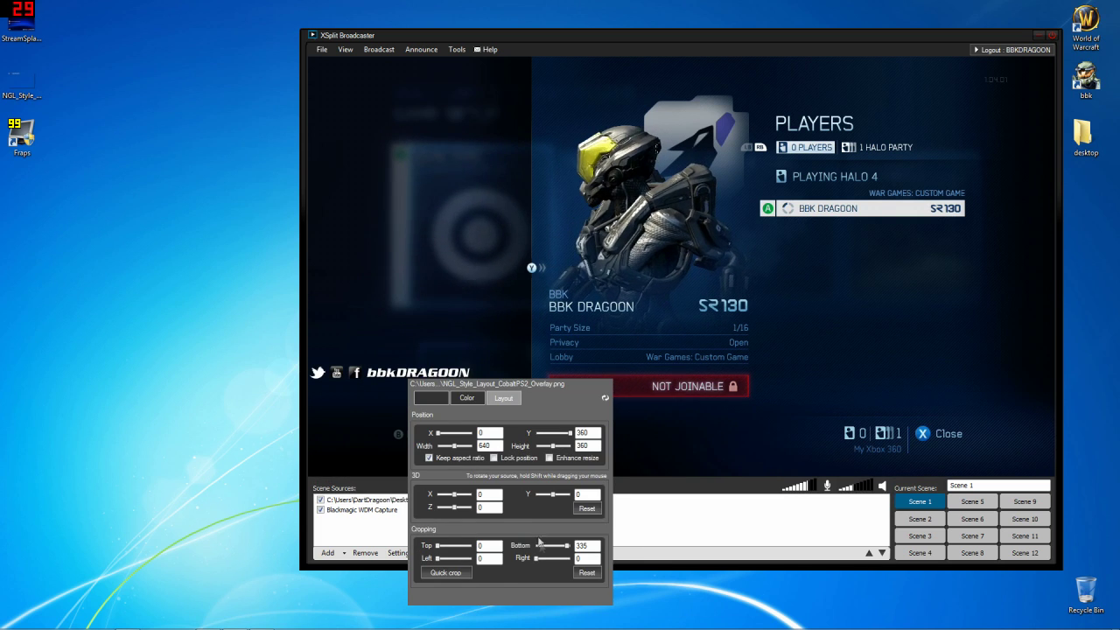
drag(535, 558, 555, 566)
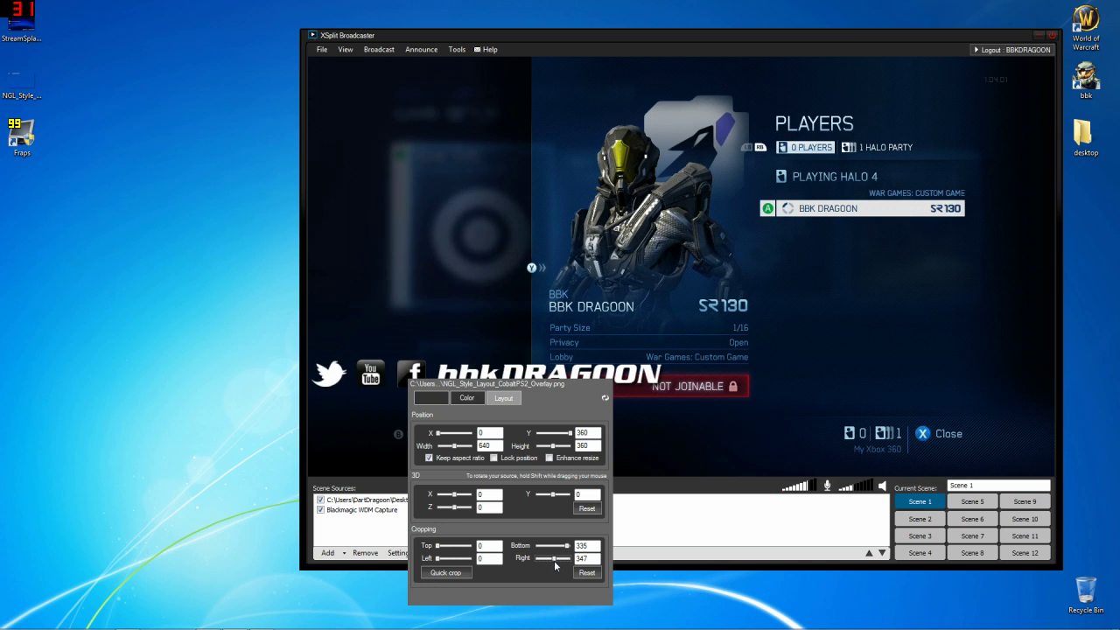
click(629, 371)
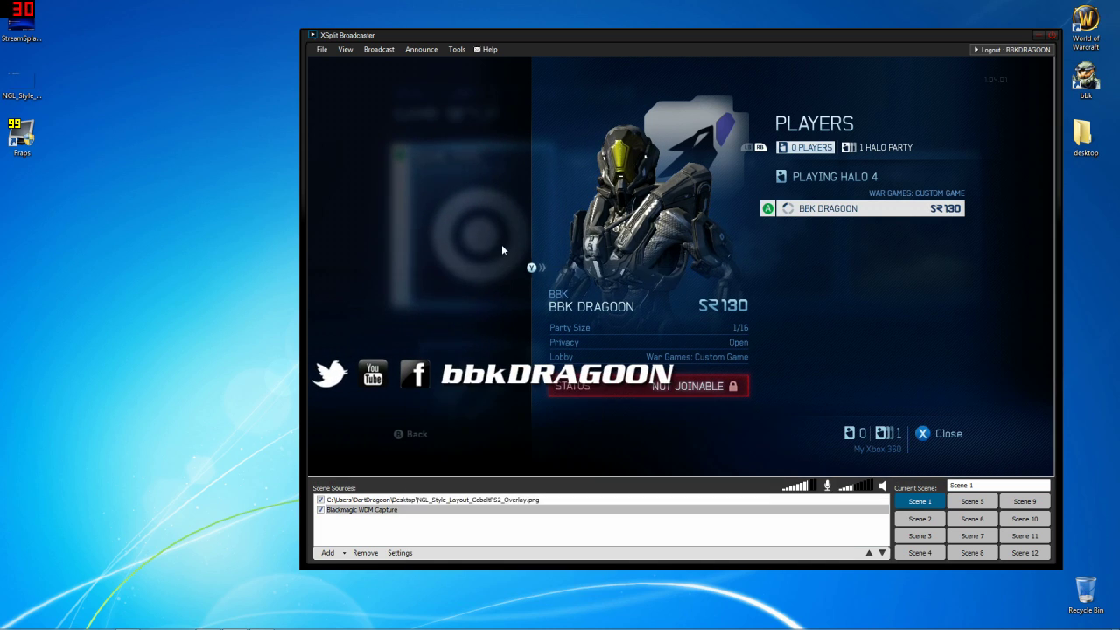
drag(503, 269, 883, 467)
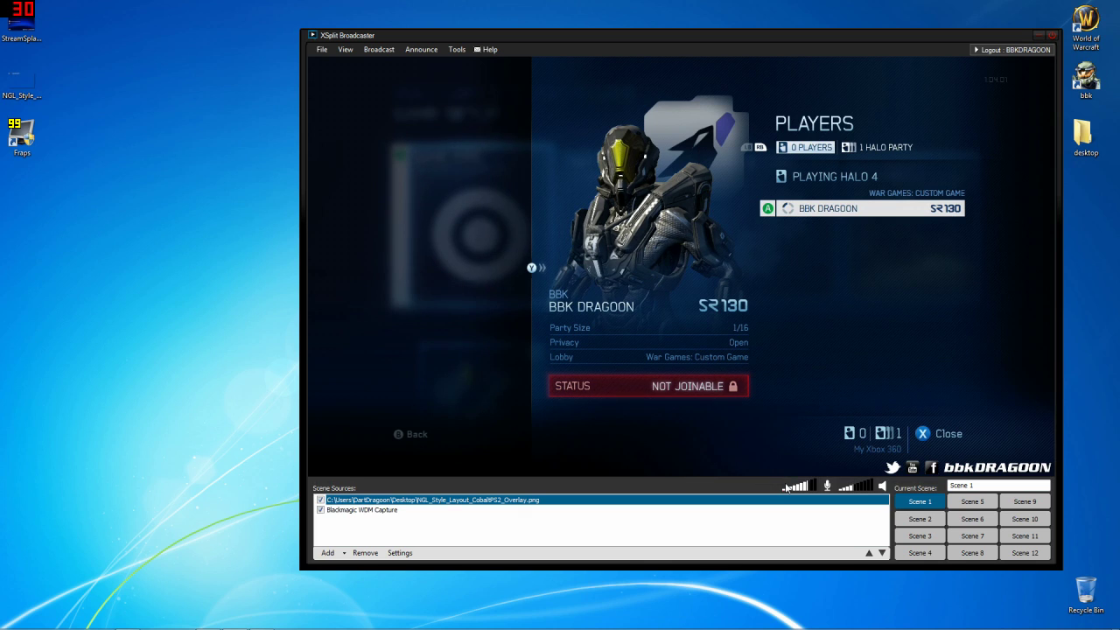
In Scene 2, add StreamSplashV3.jpg and make it fill the preview.
click(919, 518)
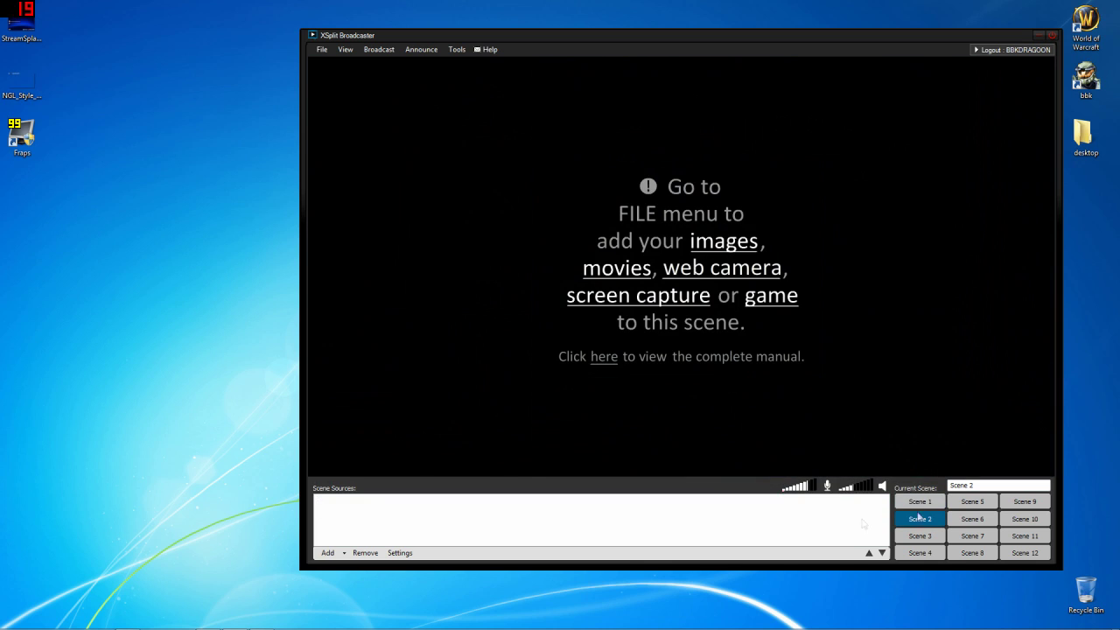
drag(38, 34, 571, 230)
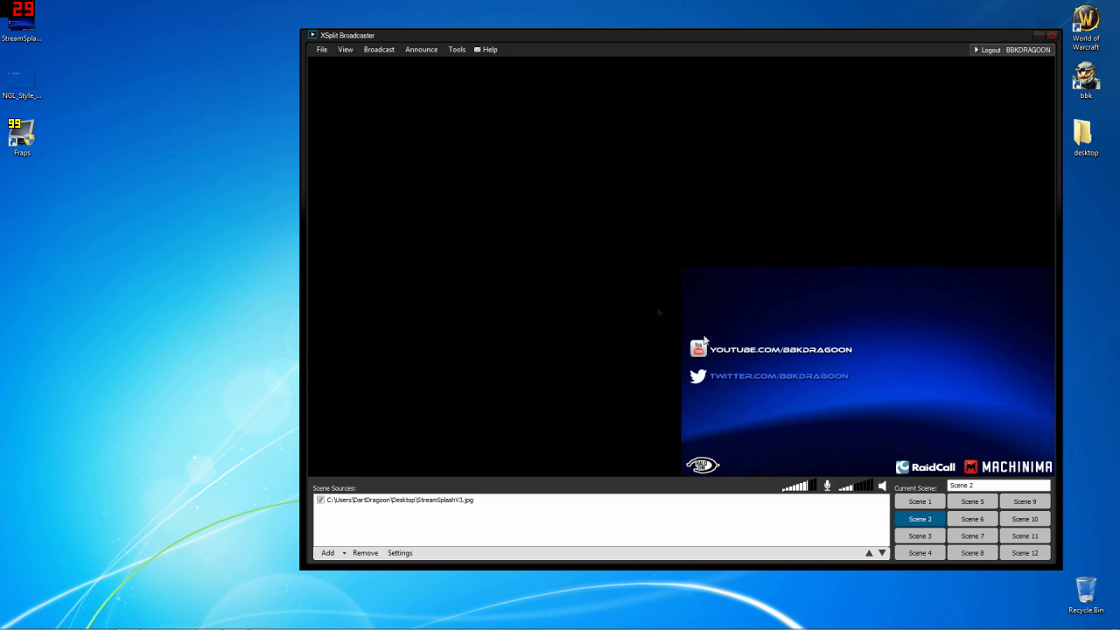
double_click(560, 204)
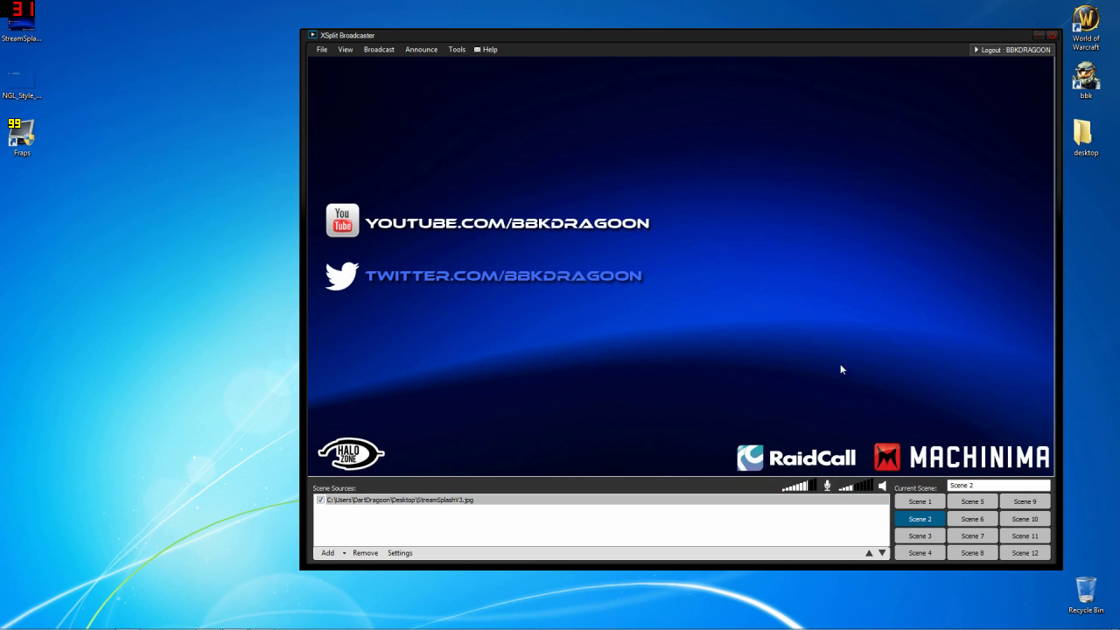
Add the Blackmagic WDM Capture and move it as an inset to the upper right.
click(490, 500)
click(329, 553)
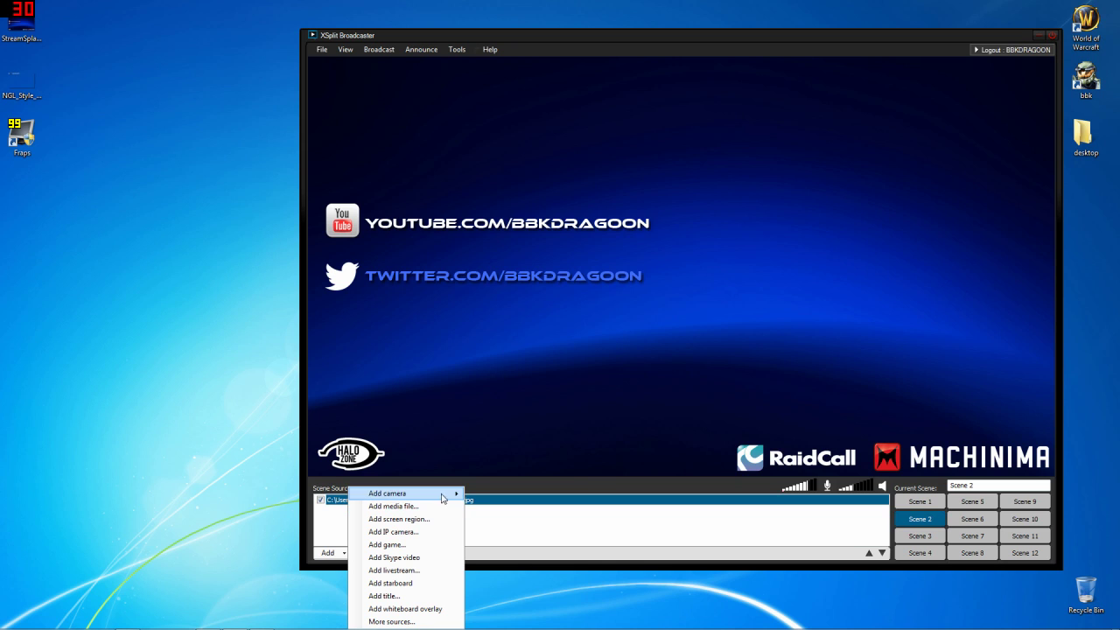
mouse_move(443, 499)
click(525, 495)
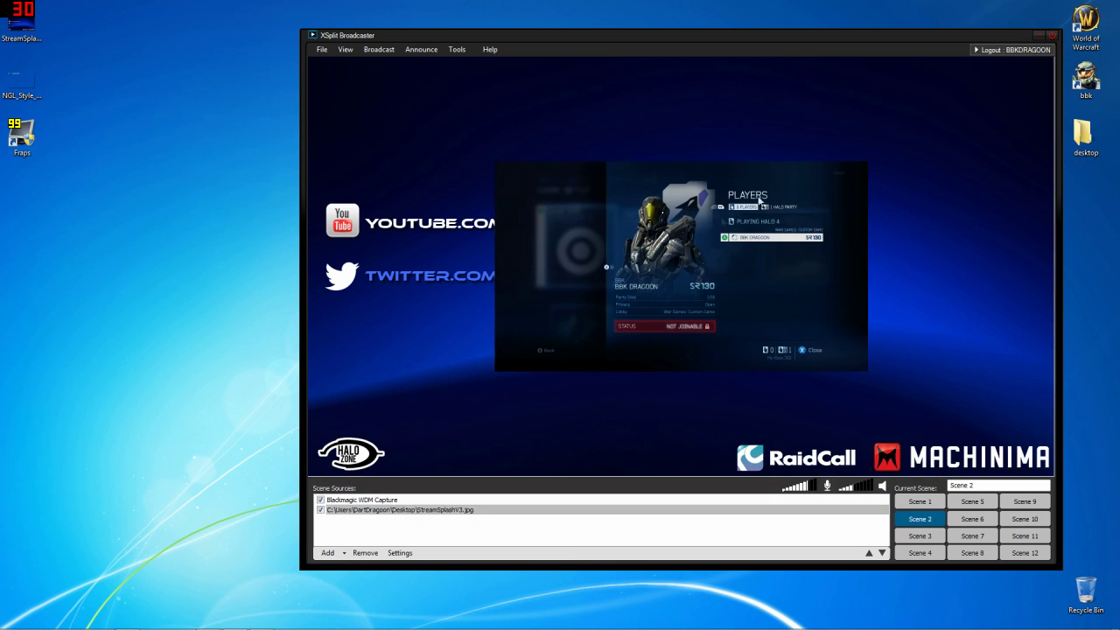
drag(607, 267, 779, 251)
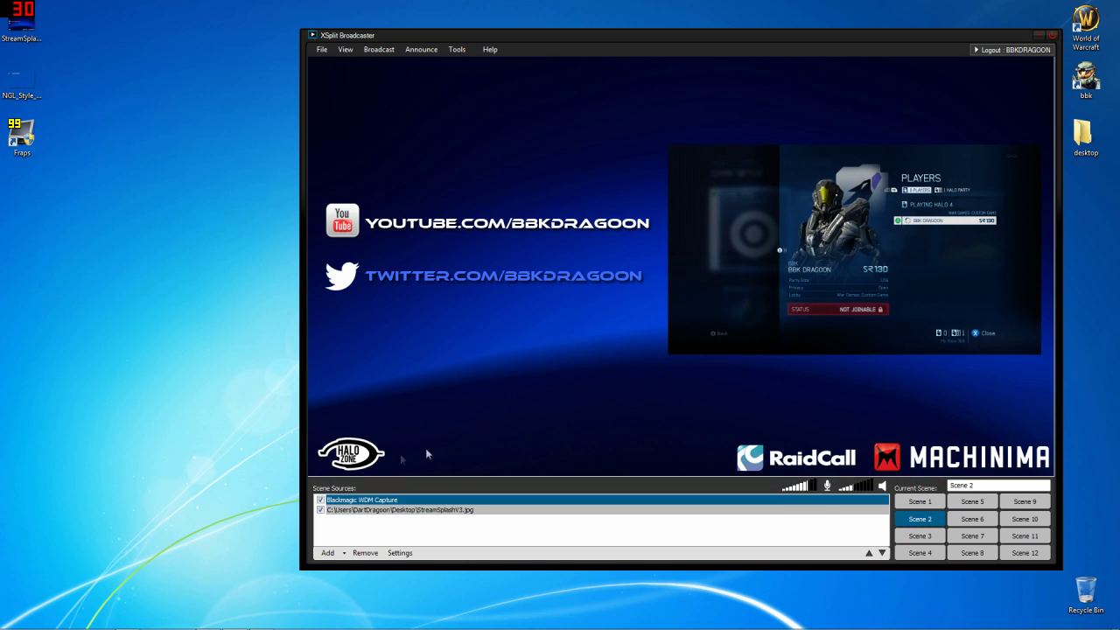
click(327, 553)
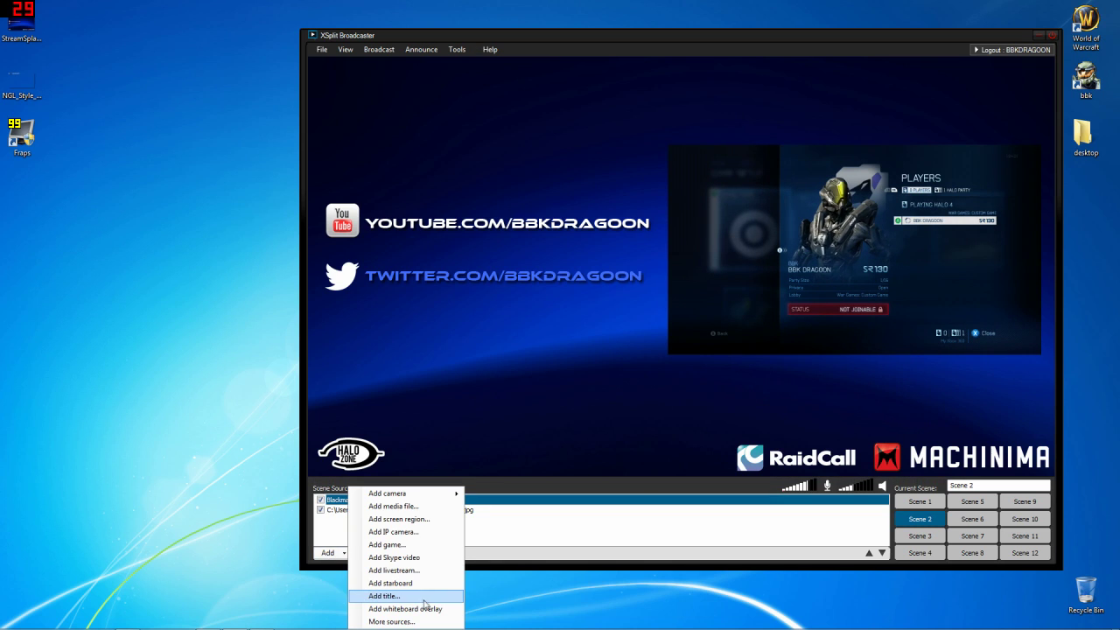
click(784, 332)
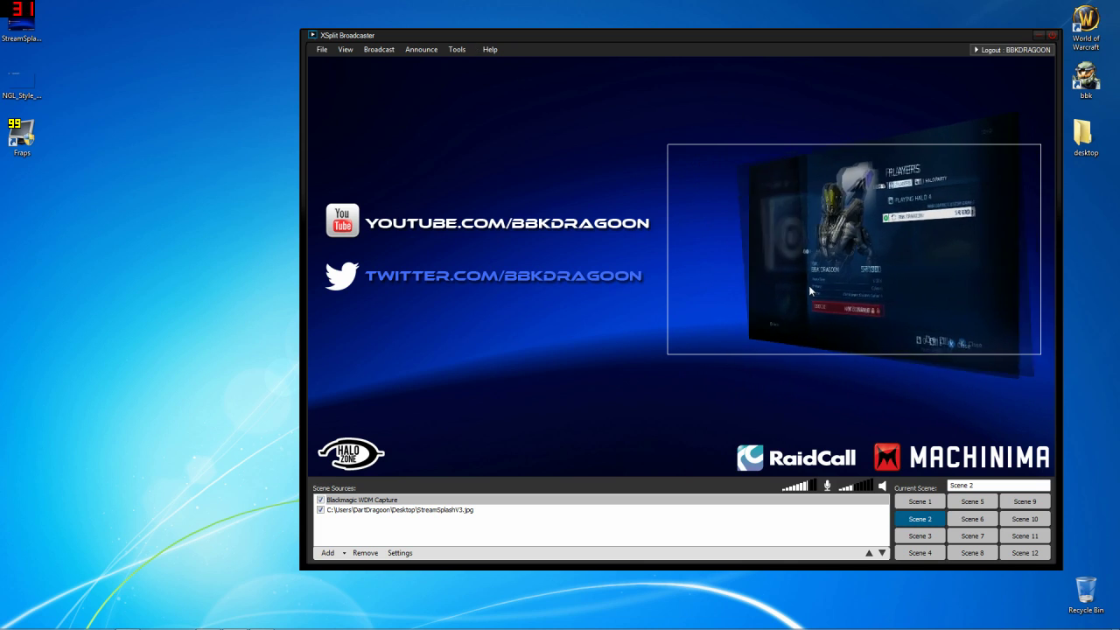
right_click(810, 287)
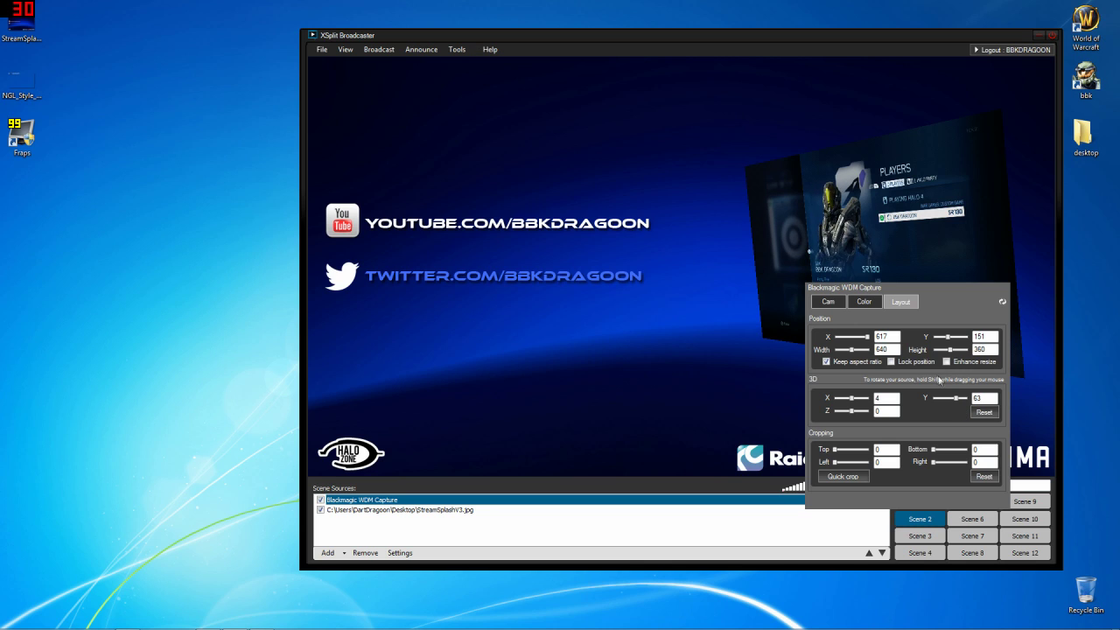
click(984, 413)
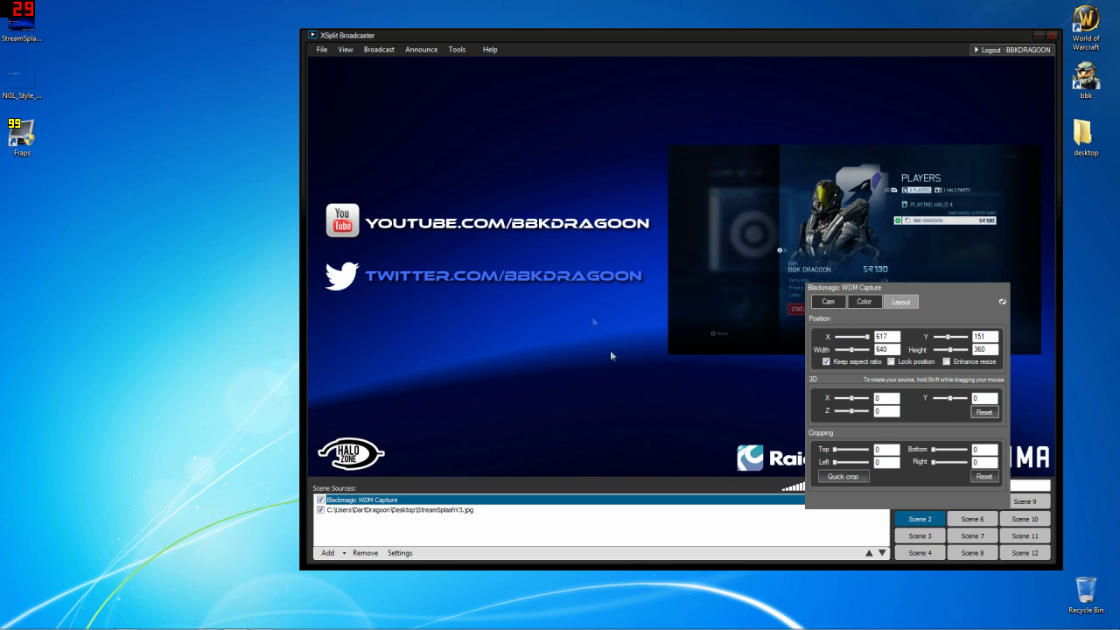
click(328, 553)
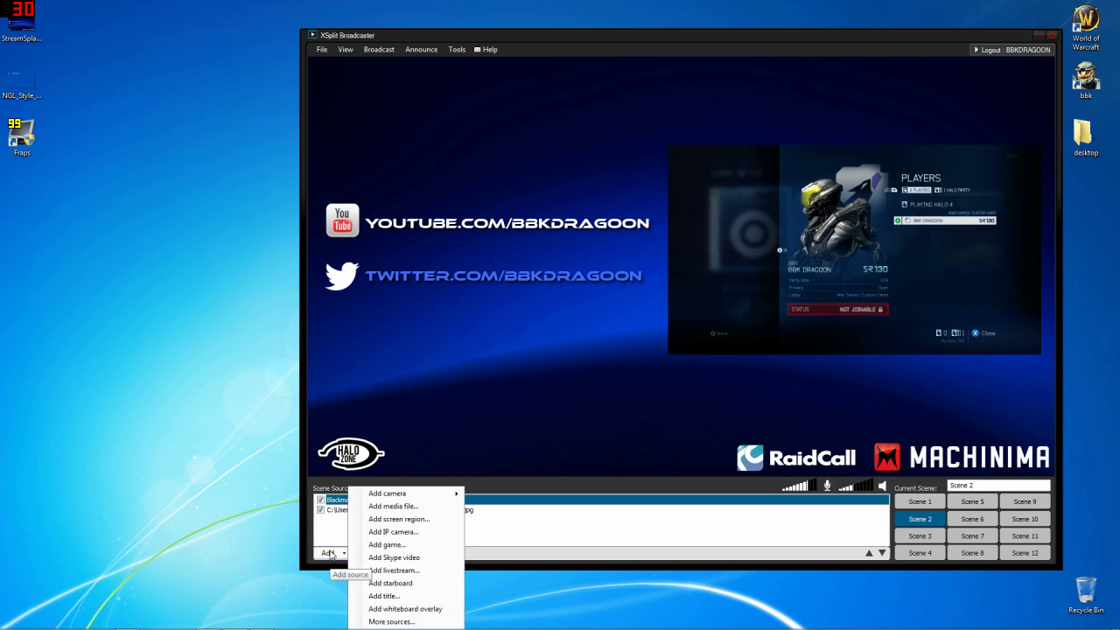
Add a slow-scrolling title reading 'follow' plus the channel's Twitter handle.
click(403, 596)
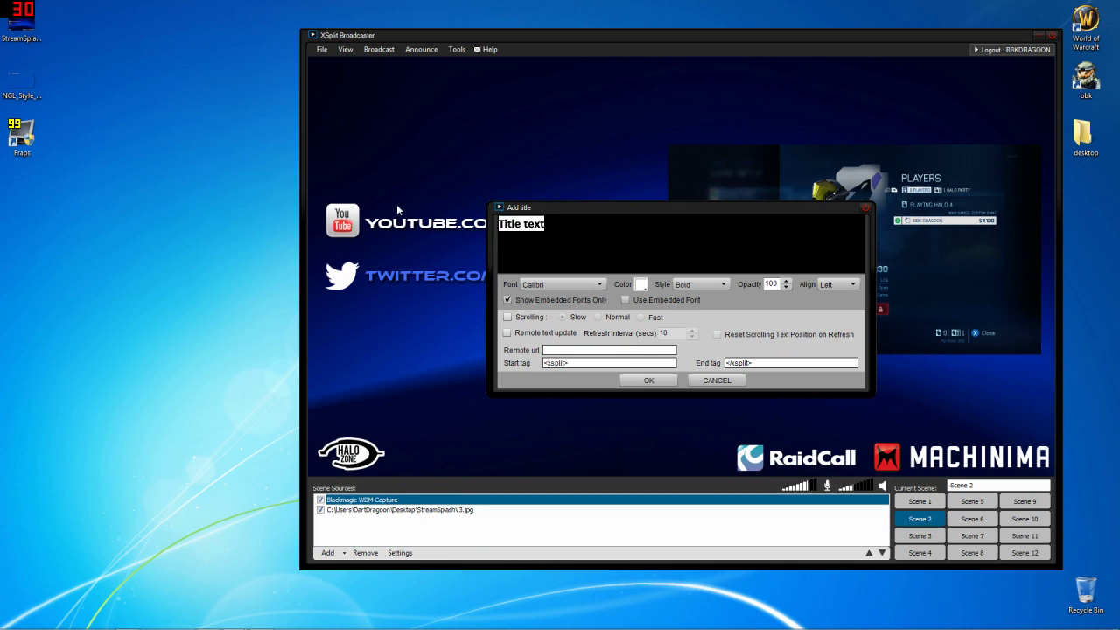
key(BackSpace)
text(follow )
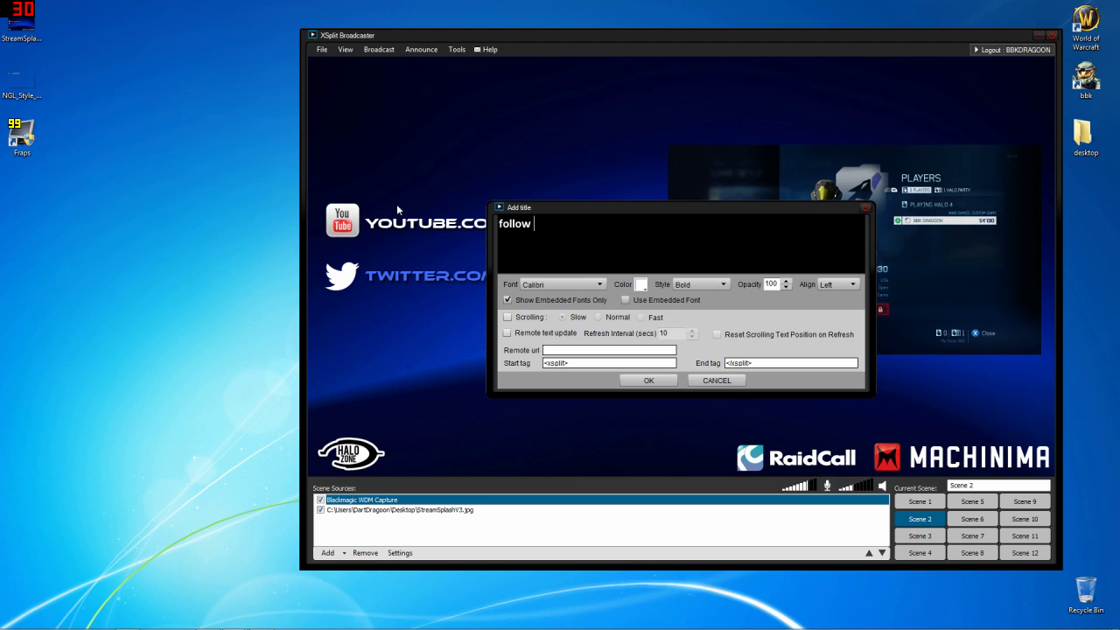
text(@bbk)
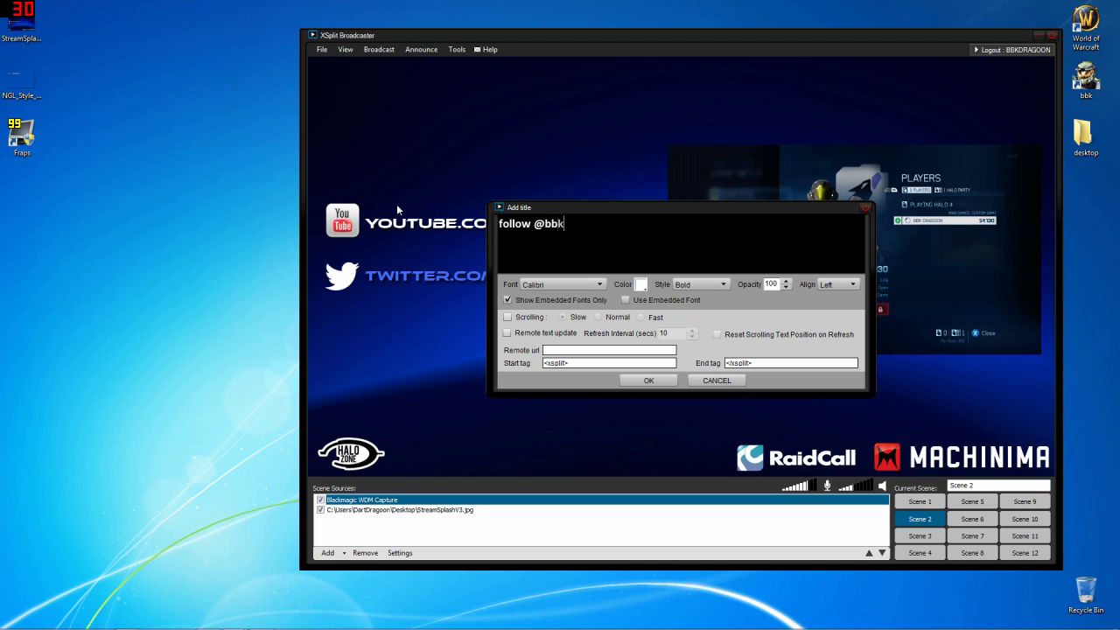
key(BackSpace)
key(BackSpace)
key(BackSpace)
text(ihalozon)
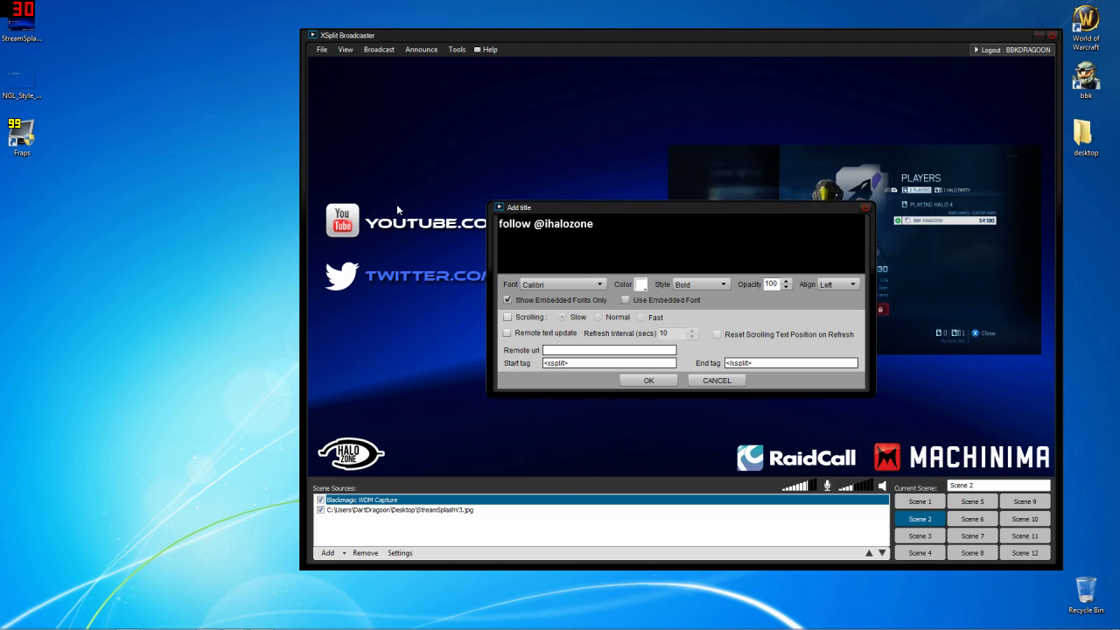
text(e)
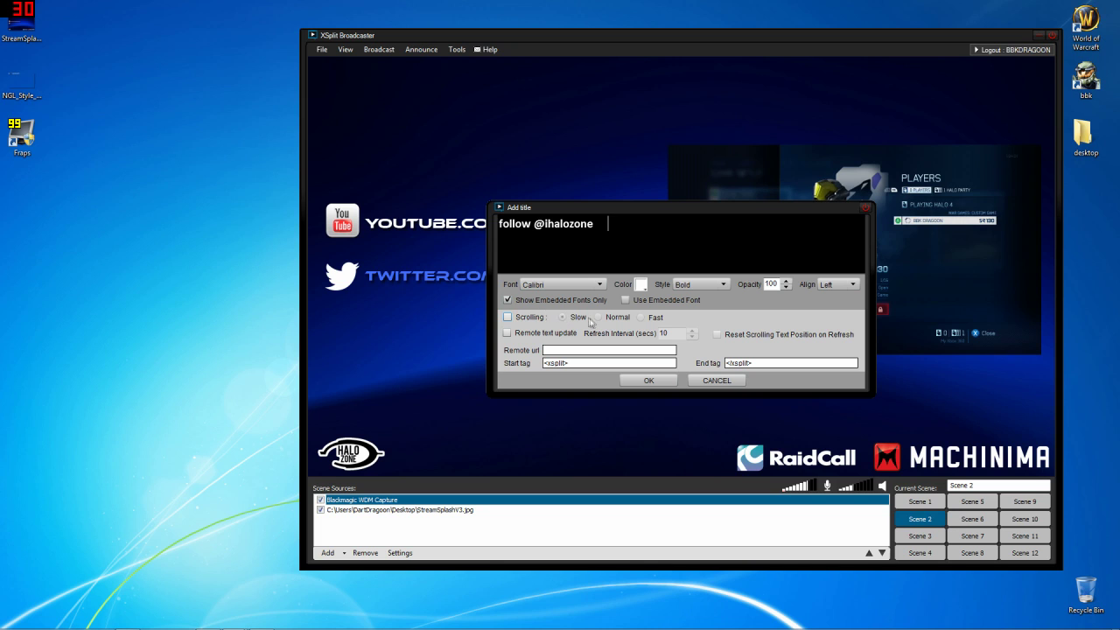
click(645, 374)
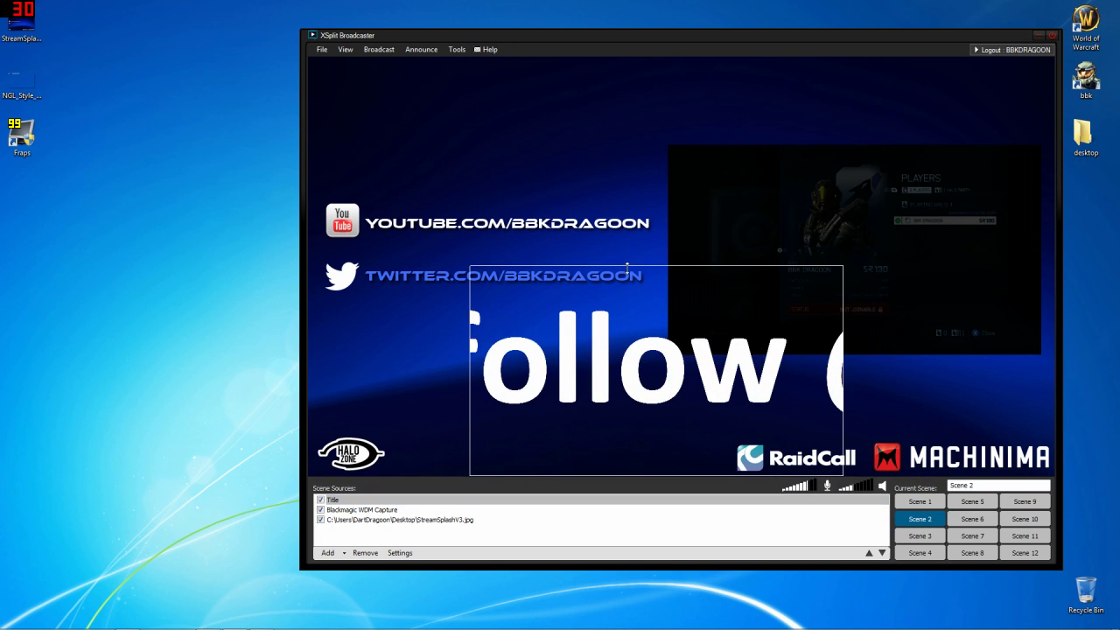
Squeeze the title into a bottom strip between the Halo Zone and RaidCall logos and adjust its text.
drag(626, 265, 497, 470)
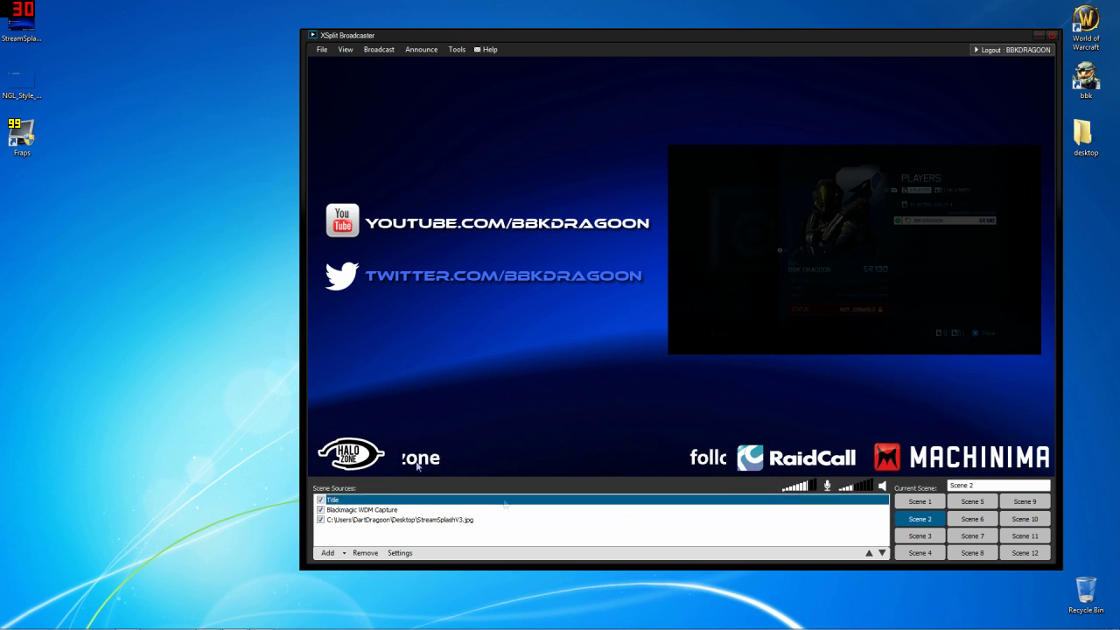
click(627, 471)
right_click(633, 459)
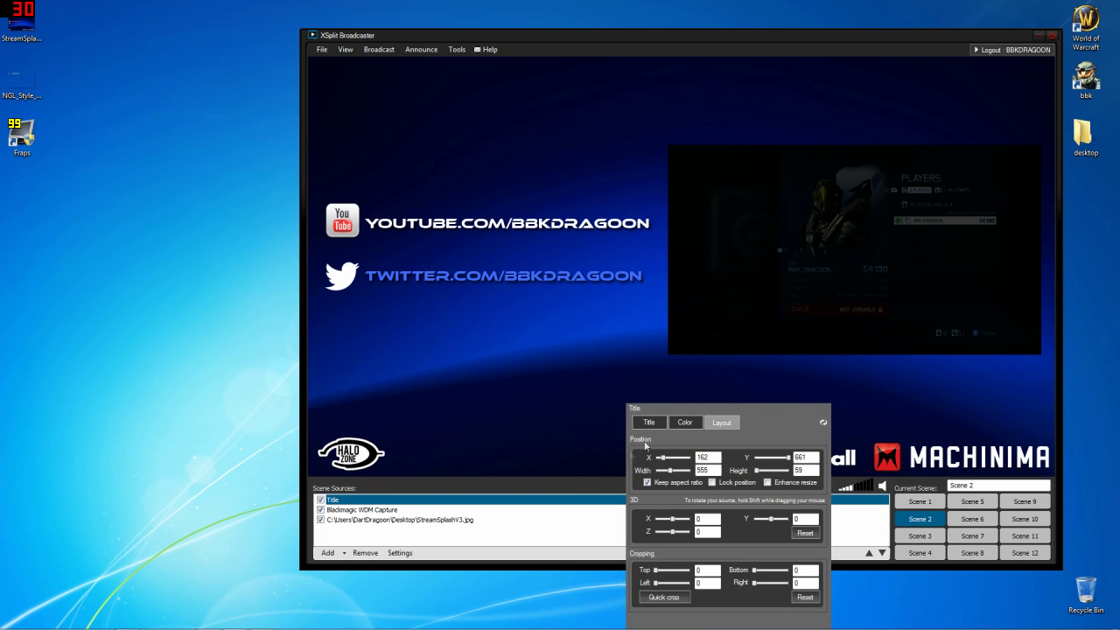
click(653, 428)
click(652, 460)
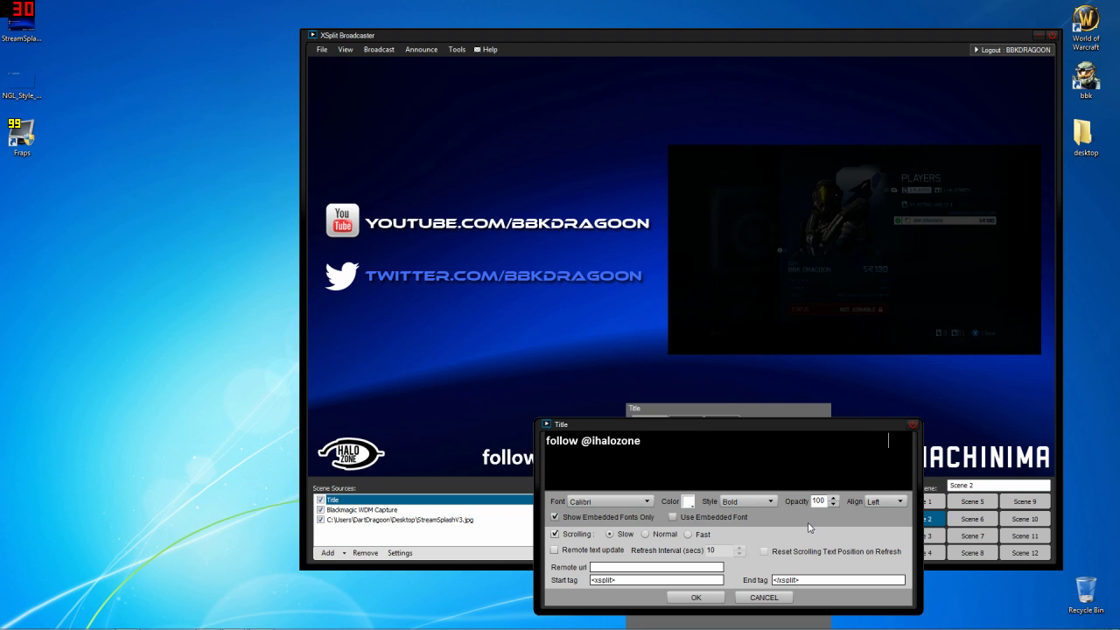
click(696, 598)
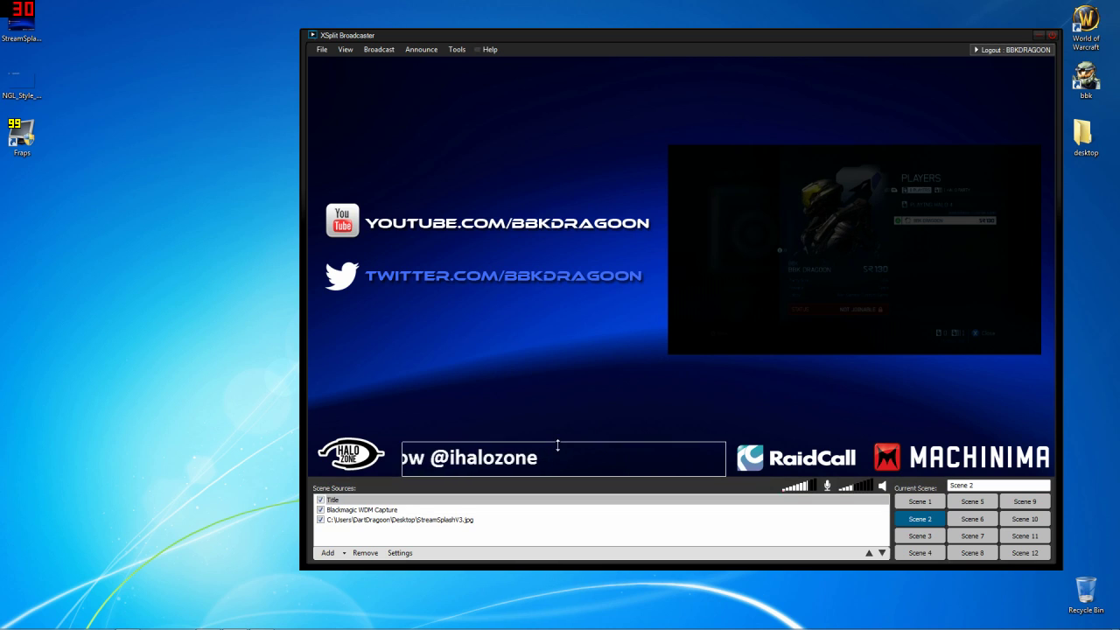
Select the Title source to check its strip, then deselect it in the preview.
click(508, 498)
click(430, 472)
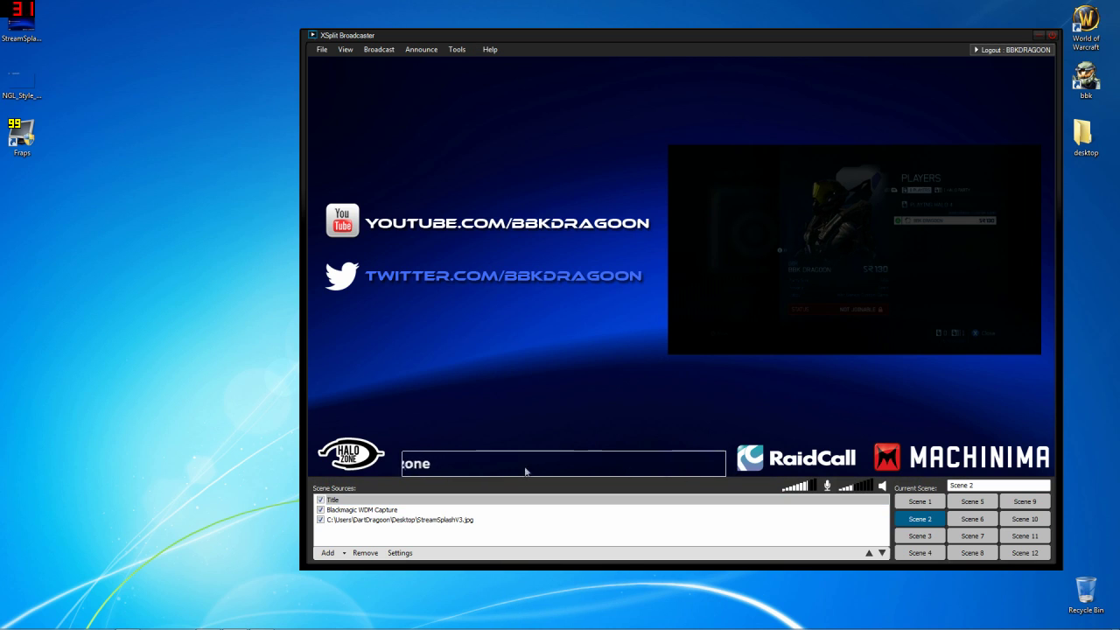
click(503, 446)
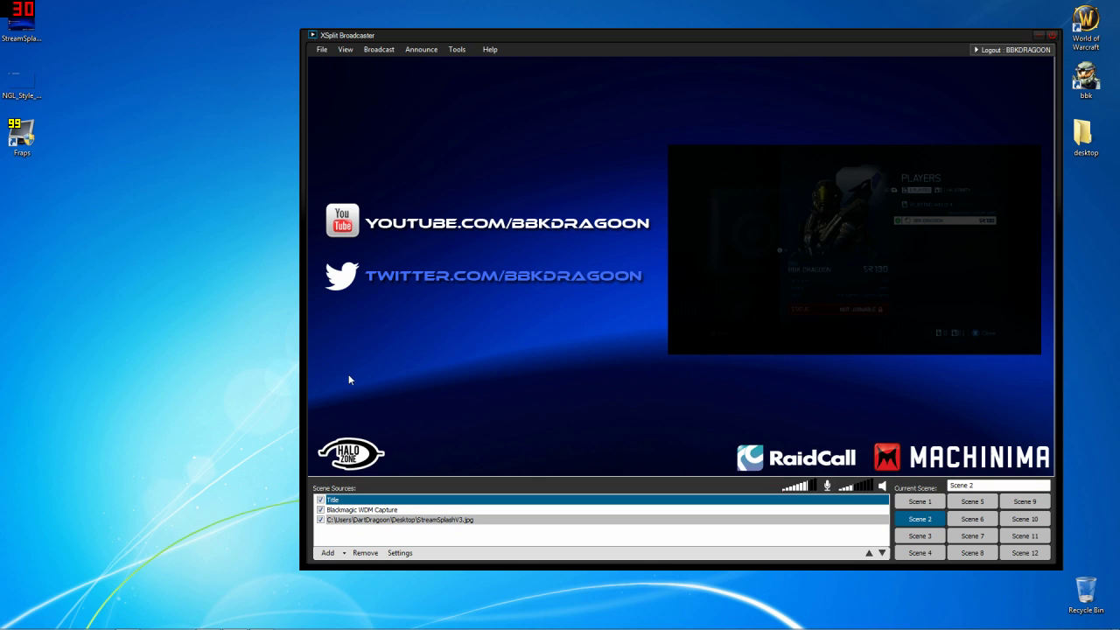
Glance at the File menu, then return to Scene 1 with the Halo 4 capture and social banner.
click(322, 49)
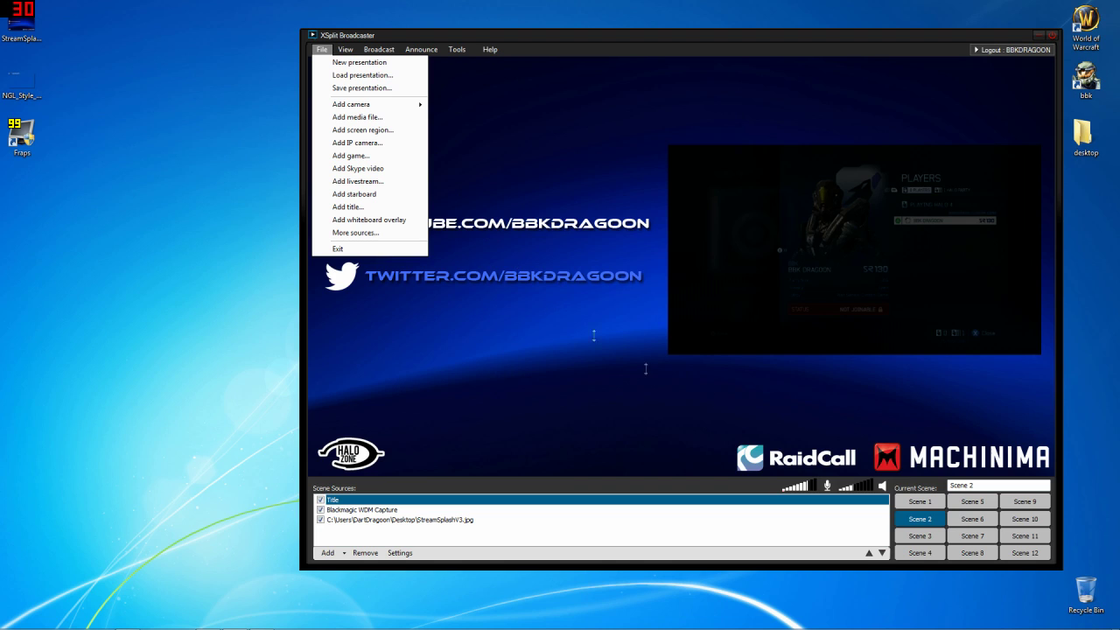
click(904, 492)
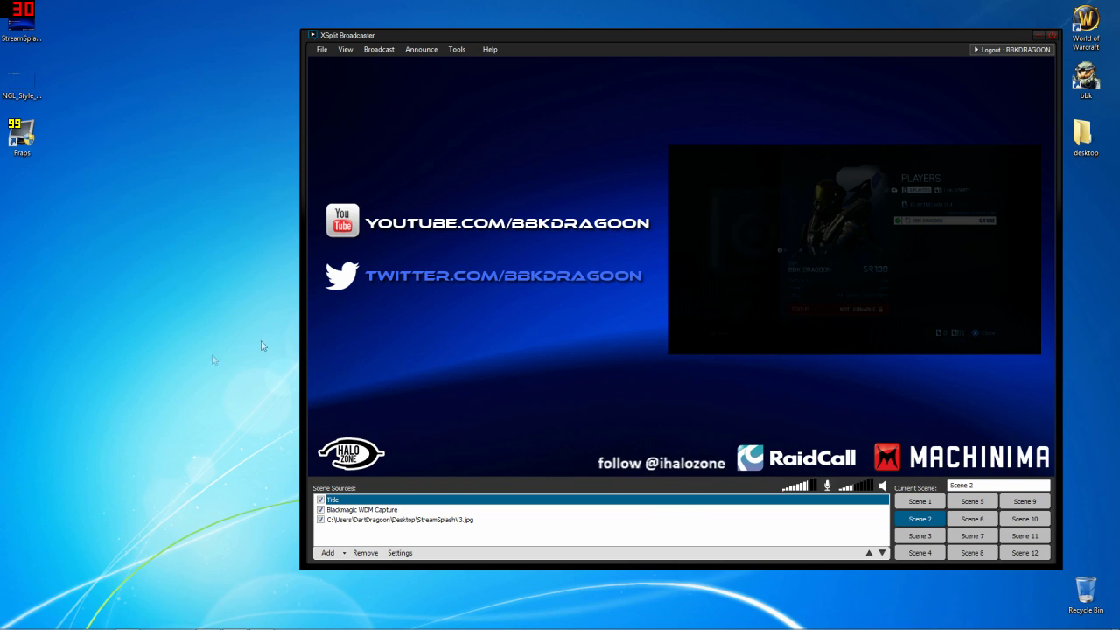
click(941, 502)
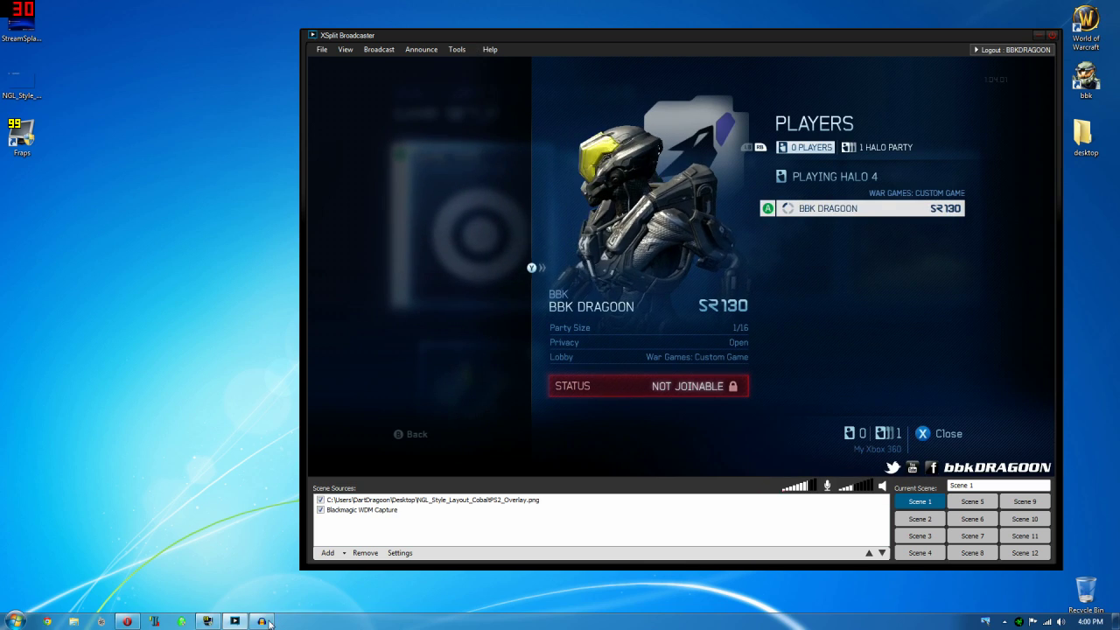
Switch to Opera's tab with the bitrate chart for CPU, upload speed and resolution.
key(alt+Tab)
key(ctrl+Tab)
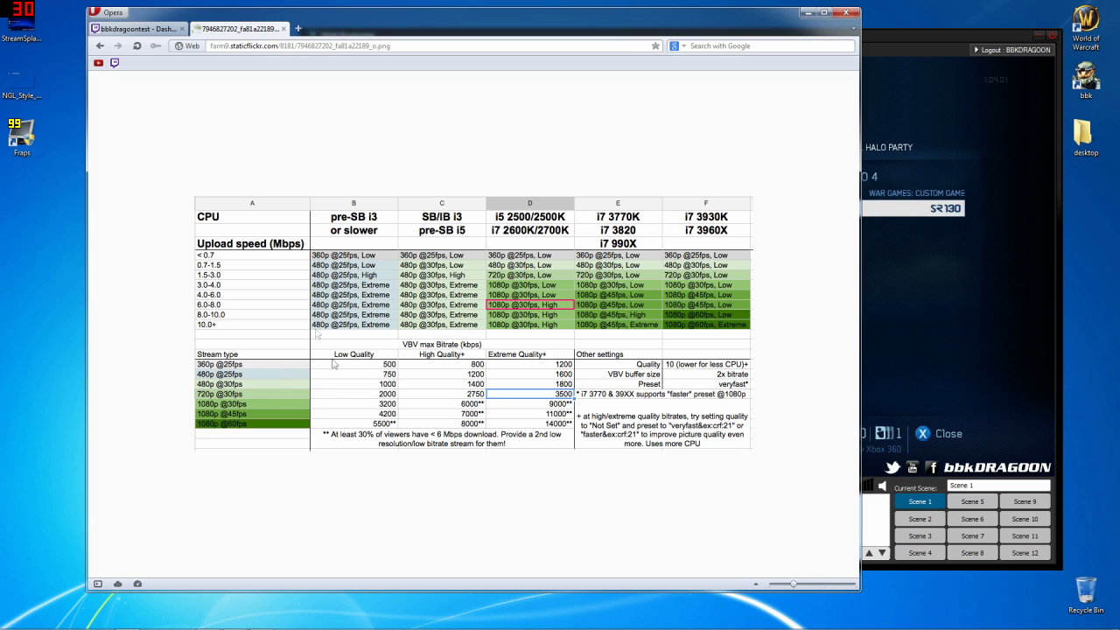
Close the Opera chart window to bring back XSplit's Scene 1 Halo 4 lobby capture.
click(853, 17)
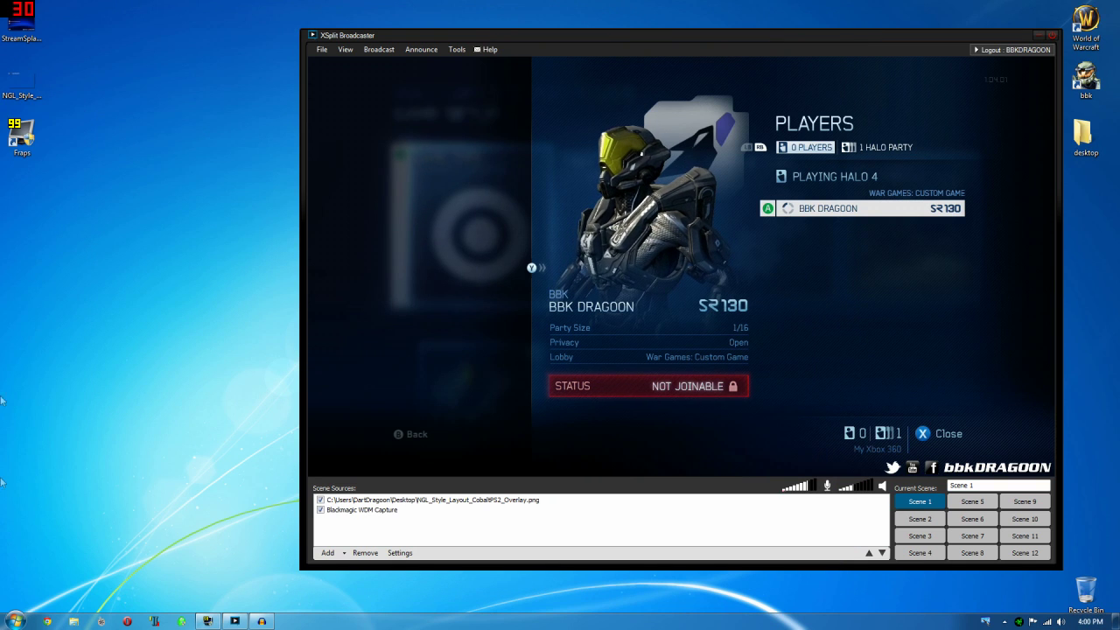